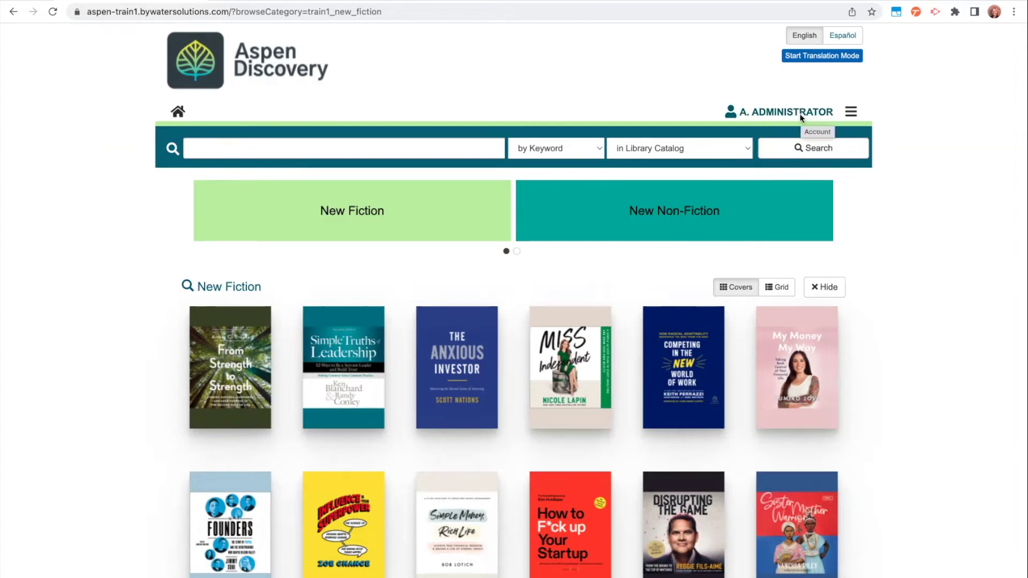
Go to Aspen Administration from the account menu and scroll to the Theme & Layout section
{"action": "left_click", "coordinate": [850, 113]}
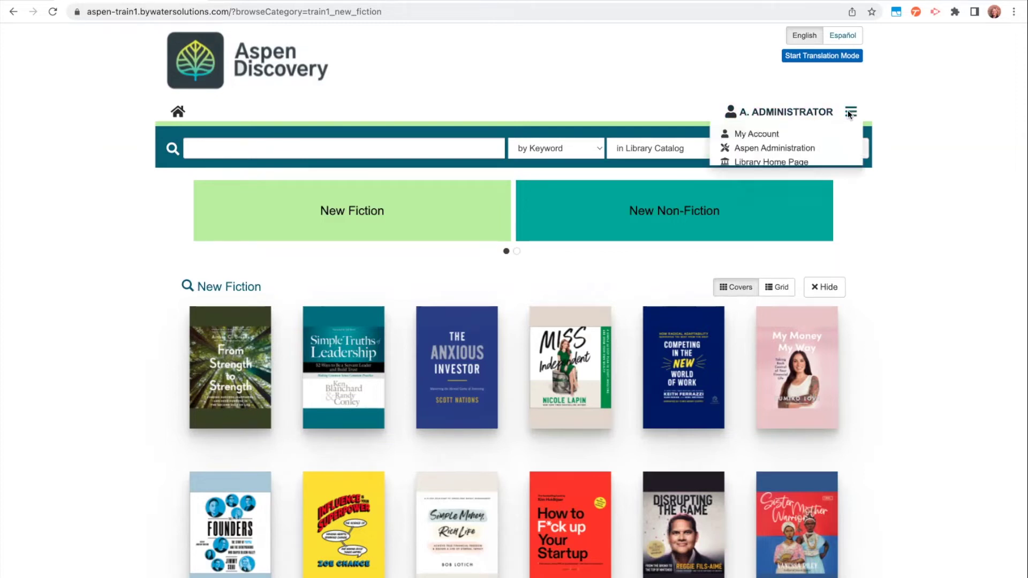
{"action": "left_click", "coordinate": [804, 150]}
{"action": "scroll", "coordinate": [721, 248], "scroll_direction": "down", "scroll_amount": 5}
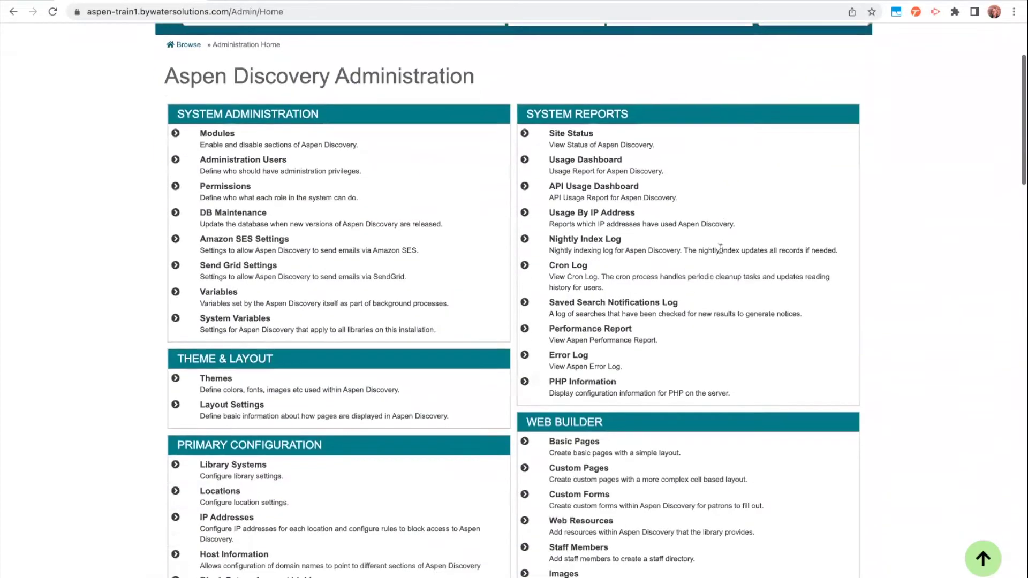
Bring up the Themes list showing 'dark' (Id 2) and 'Training Library' (Id 1)
{"action": "left_click", "coordinate": [216, 226]}
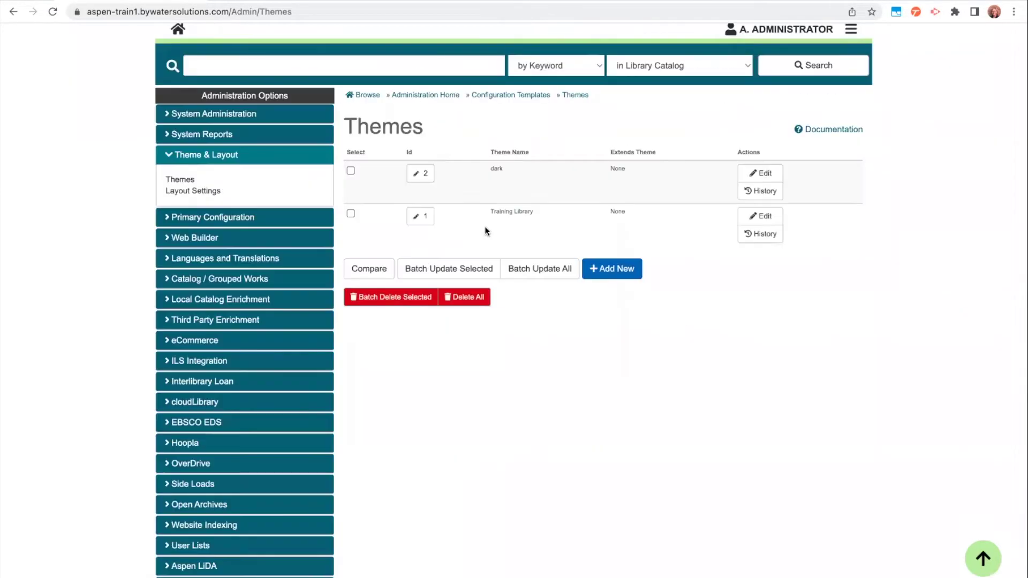
{"action": "scroll", "coordinate": [485, 231], "scroll_direction": "up", "scroll_amount": 1}
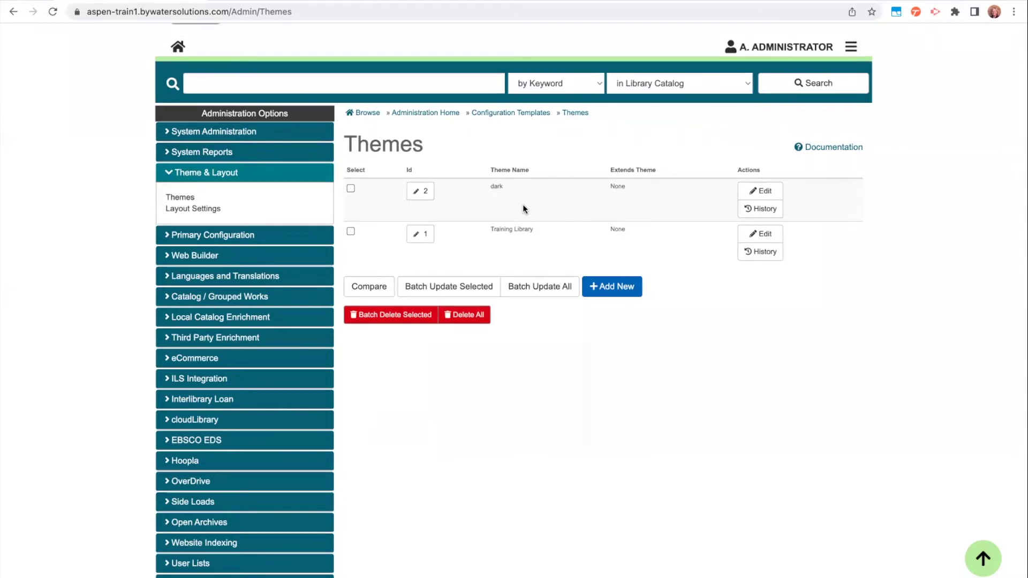
{"action": "scroll", "coordinate": [523, 204], "scroll_direction": "up", "scroll_amount": 1}
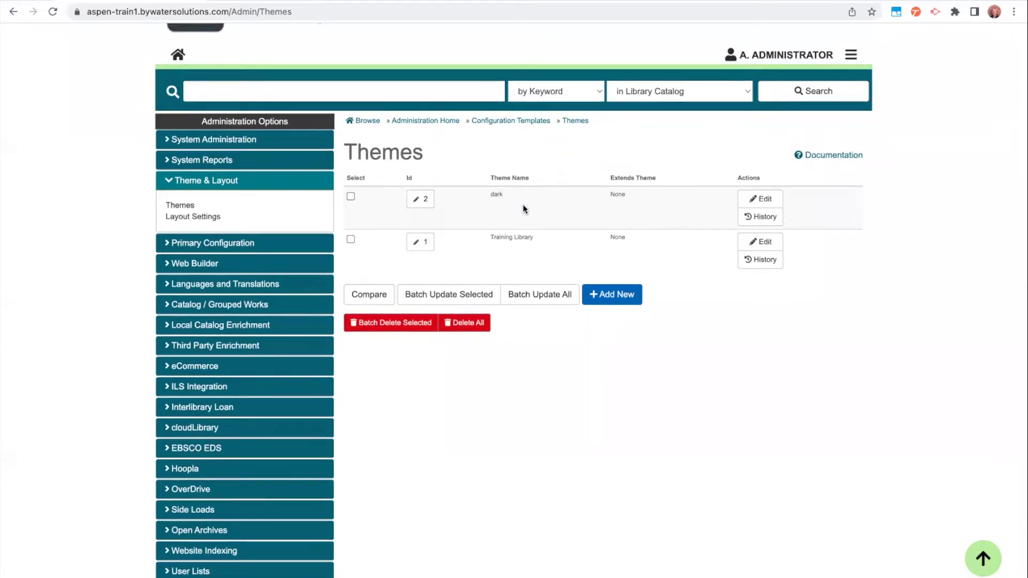
{"action": "scroll", "coordinate": [522, 204], "scroll_direction": "up", "scroll_amount": 1}
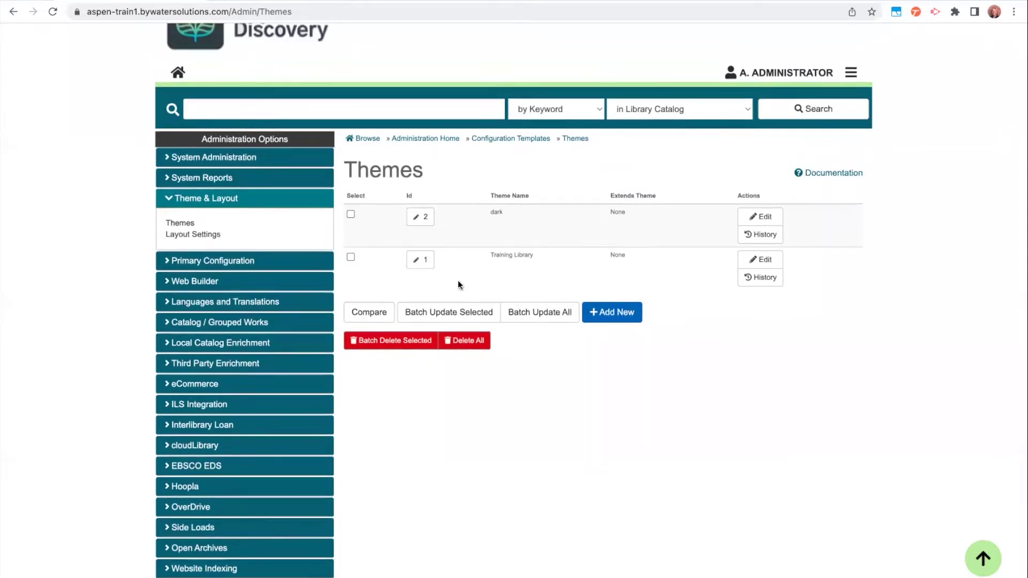
{"action": "left_click", "coordinate": [419, 262]}
{"action": "scroll", "coordinate": [419, 267], "scroll_direction": "down", "scroll_amount": 3}
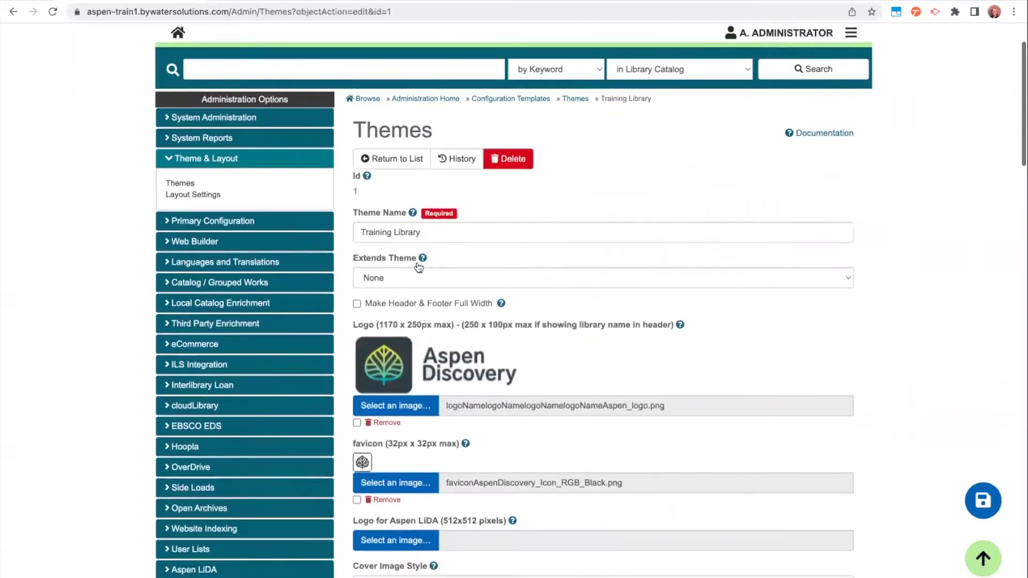
{"action": "scroll", "coordinate": [418, 267], "scroll_direction": "down", "scroll_amount": 2}
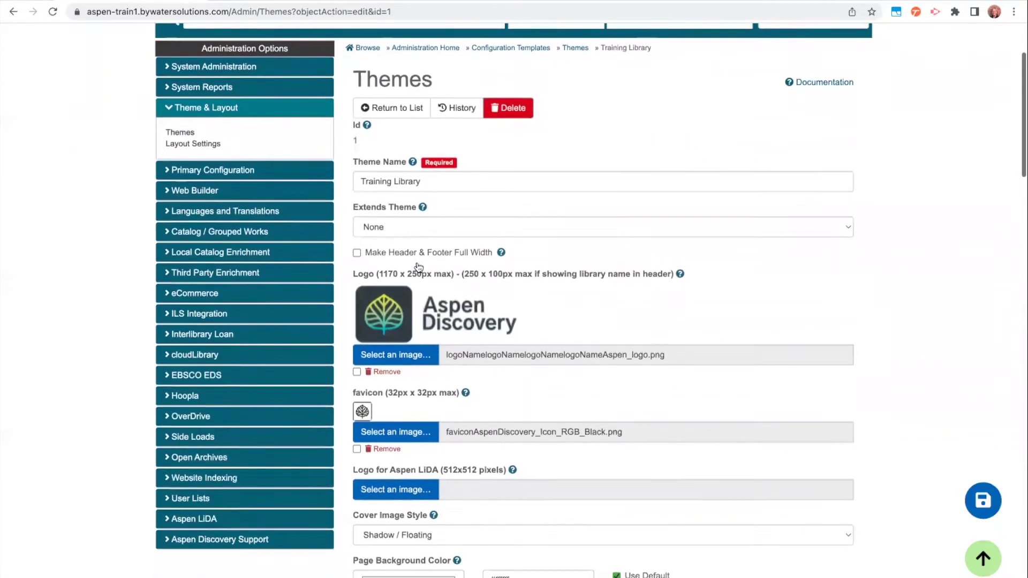
{"action": "scroll", "coordinate": [754, 261], "scroll_direction": "down", "scroll_amount": 1}
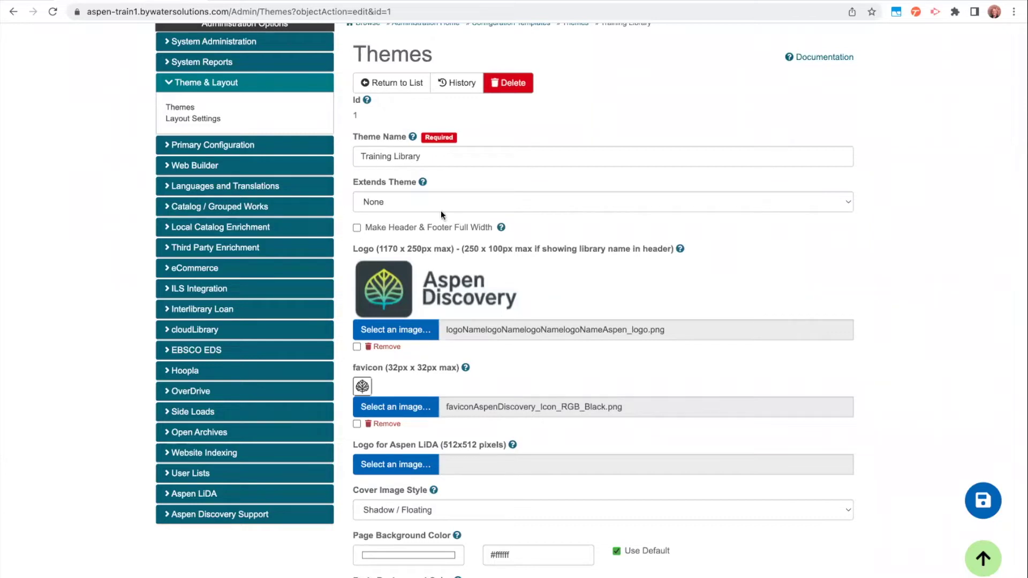
Enable 'Make Header & Footer Full Width' and save the Training Library theme
{"action": "left_click", "coordinate": [356, 228]}
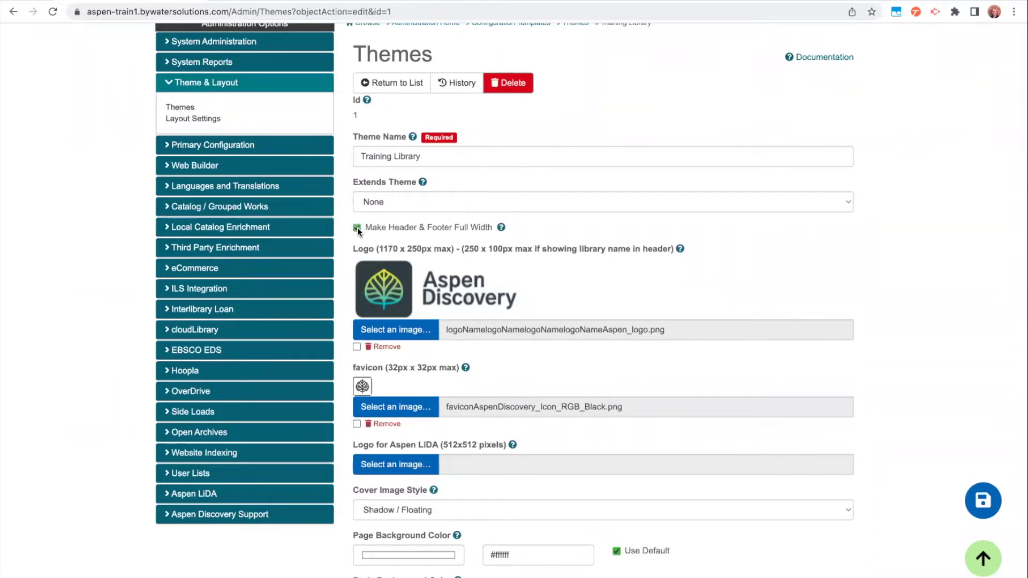
{"action": "left_click", "coordinate": [981, 500]}
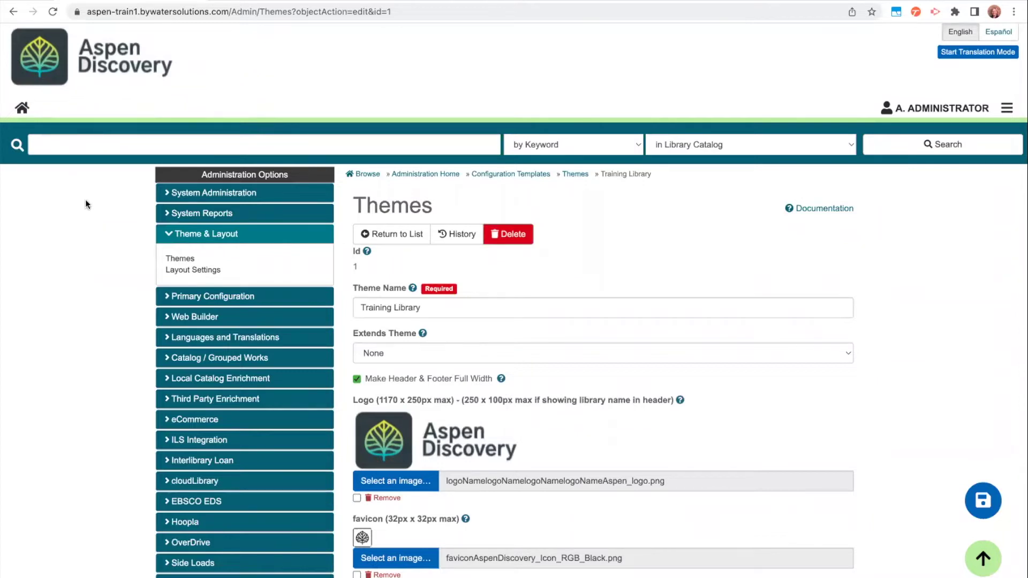
{"action": "scroll", "coordinate": [85, 199], "scroll_direction": "down", "scroll_amount": 9}
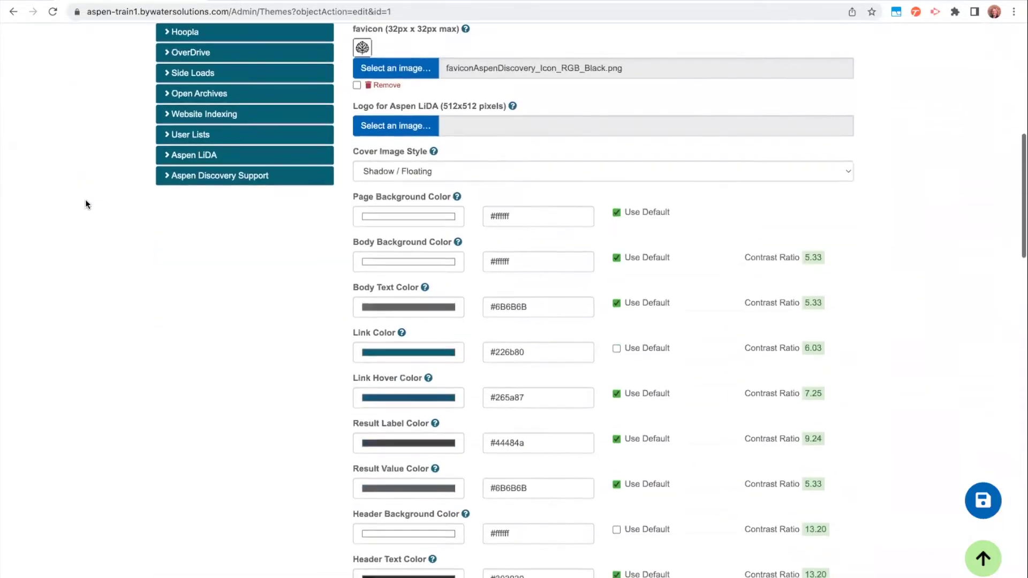
{"action": "scroll", "coordinate": [85, 204], "scroll_direction": "down", "scroll_amount": 20}
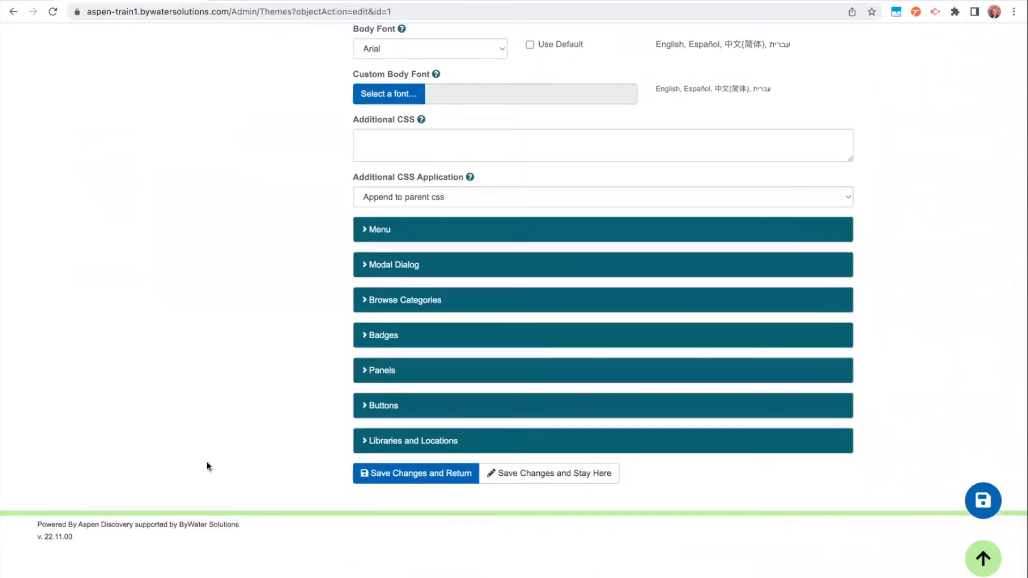
{"action": "scroll", "coordinate": [544, 413], "scroll_direction": "up", "scroll_amount": 20}
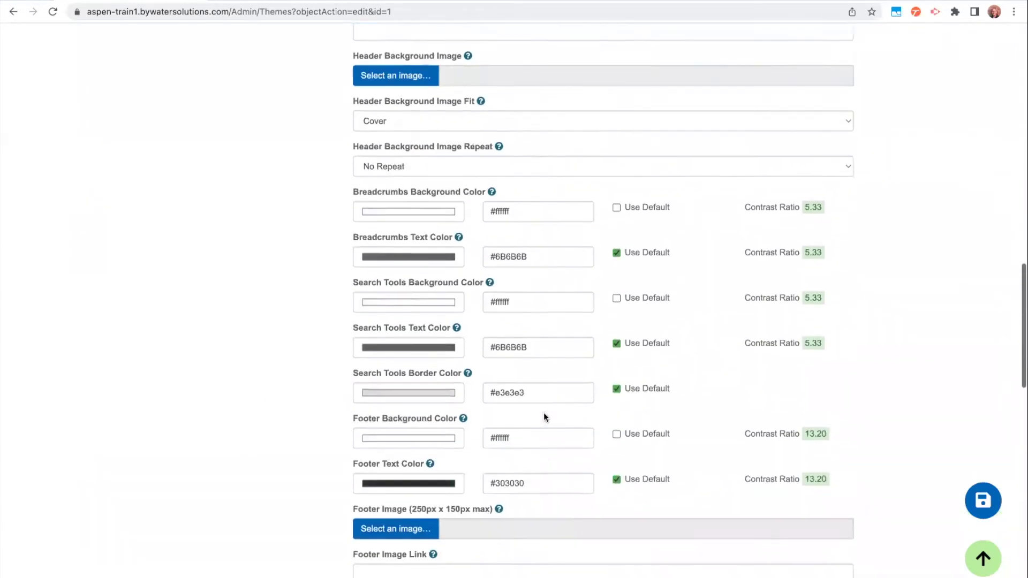
{"action": "scroll", "coordinate": [520, 185], "scroll_direction": "up", "scroll_amount": 5}
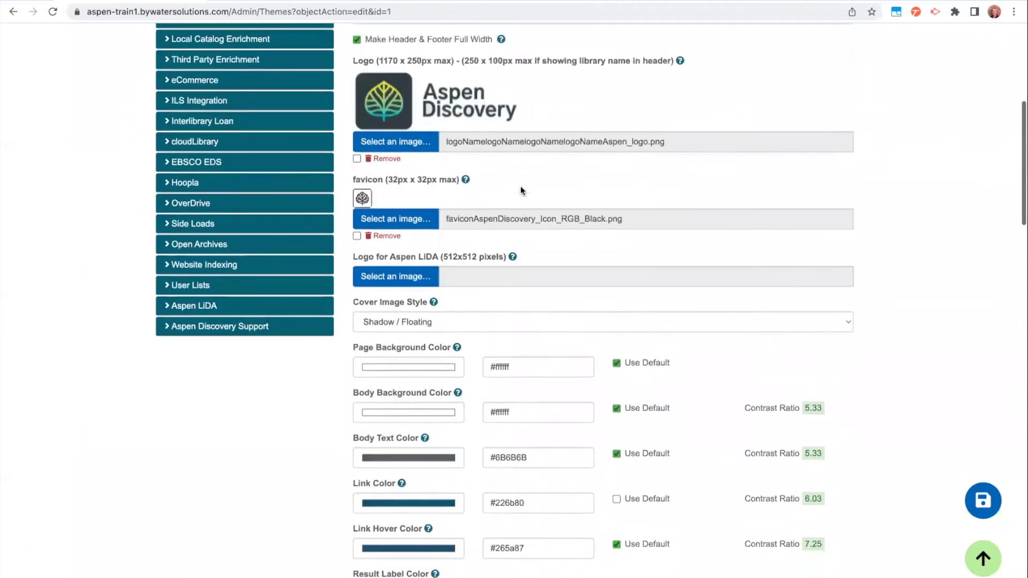
{"action": "scroll", "coordinate": [458, 307], "scroll_direction": "down", "scroll_amount": 1}
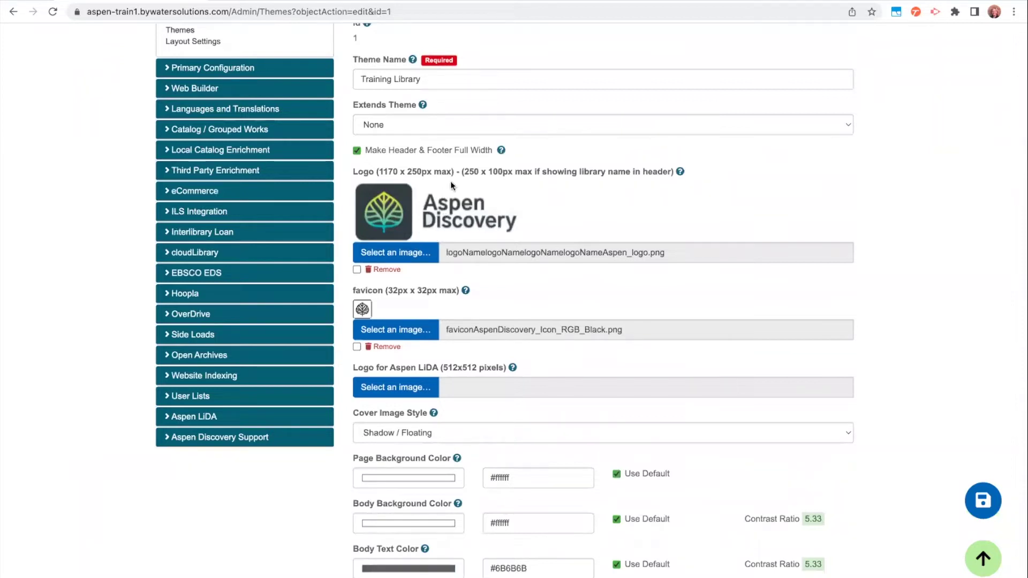
{"action": "scroll", "coordinate": [434, 177], "scroll_direction": "up", "scroll_amount": 1}
{"action": "scroll", "coordinate": [432, 174], "scroll_direction": "up", "scroll_amount": 4}
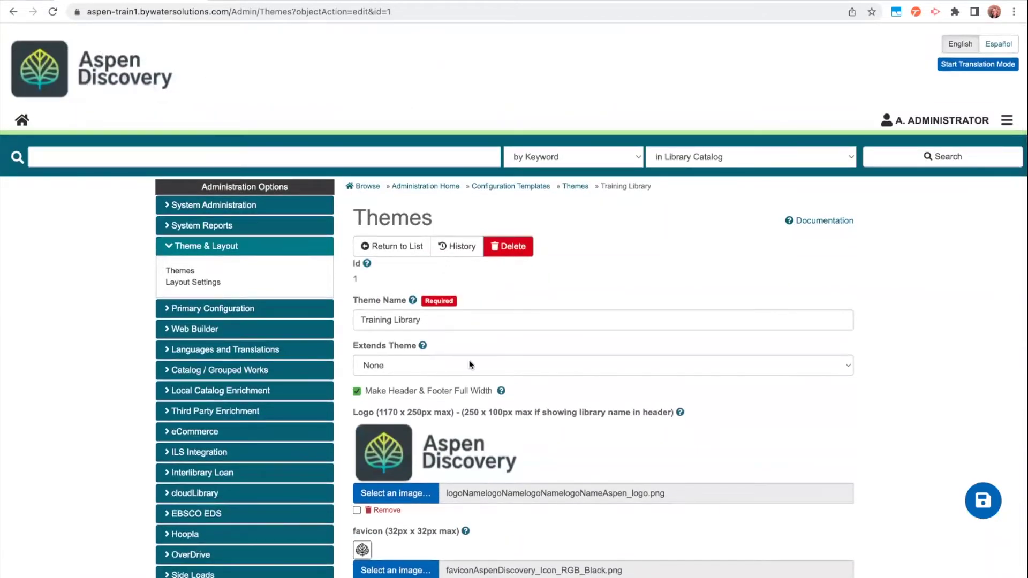
{"action": "scroll", "coordinate": [470, 361], "scroll_direction": "down", "scroll_amount": 4}
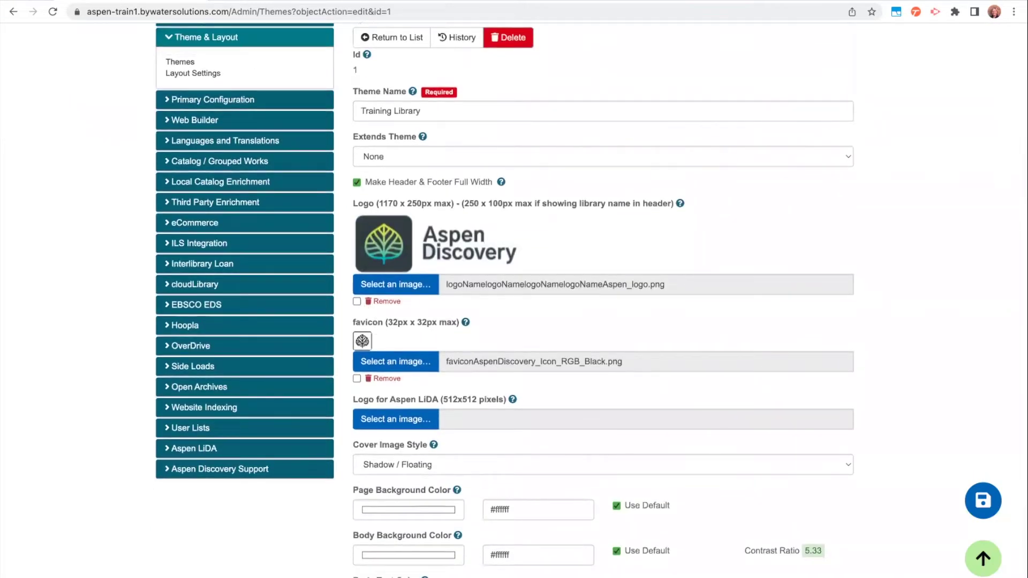
{"action": "scroll", "coordinate": [383, 260], "scroll_direction": "down", "scroll_amount": 2}
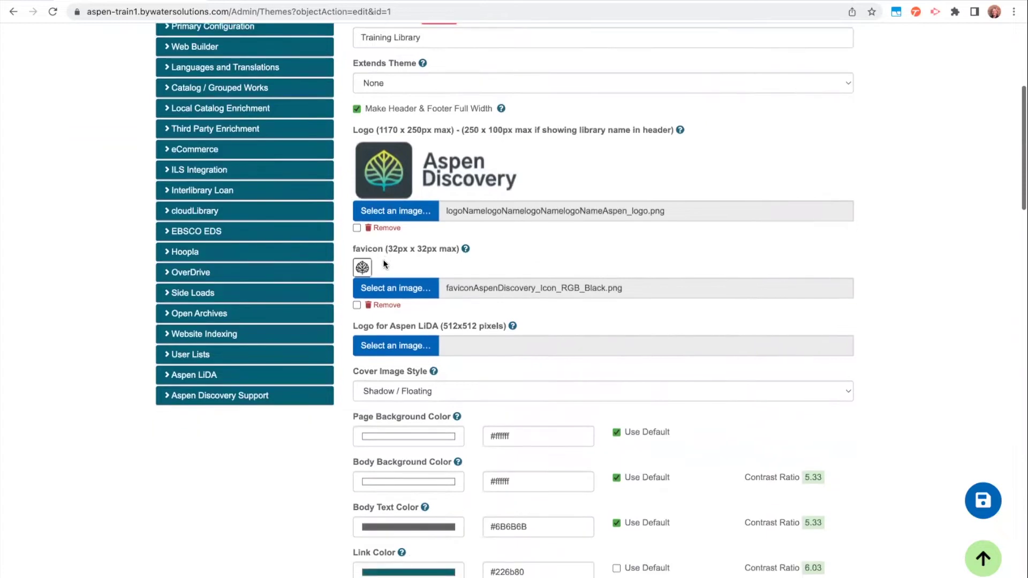
{"action": "scroll", "coordinate": [379, 336], "scroll_direction": "down", "scroll_amount": 1}
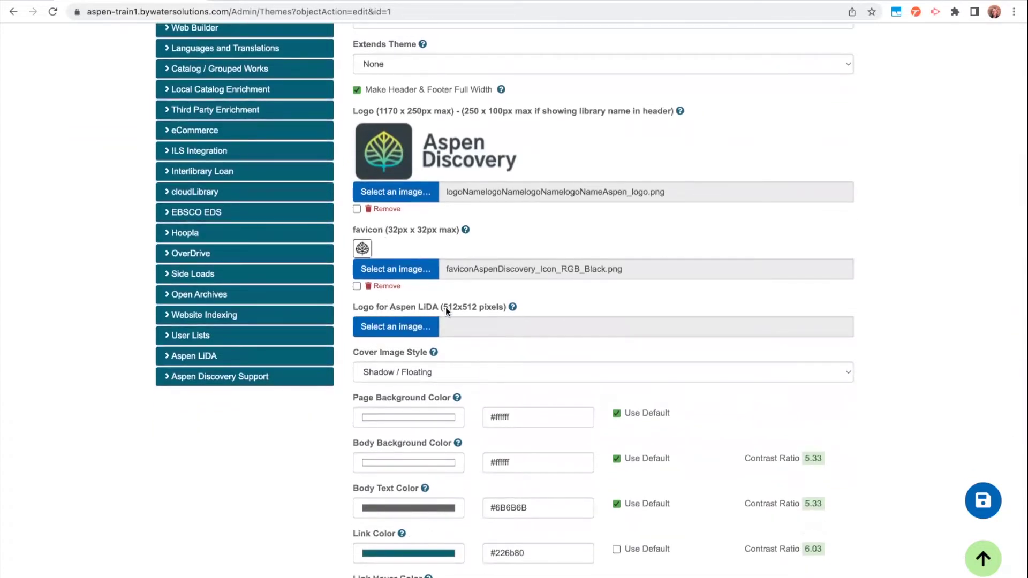
{"action": "scroll", "coordinate": [445, 307], "scroll_direction": "down", "scroll_amount": 1}
{"action": "scroll", "coordinate": [445, 296], "scroll_direction": "down", "scroll_amount": 1}
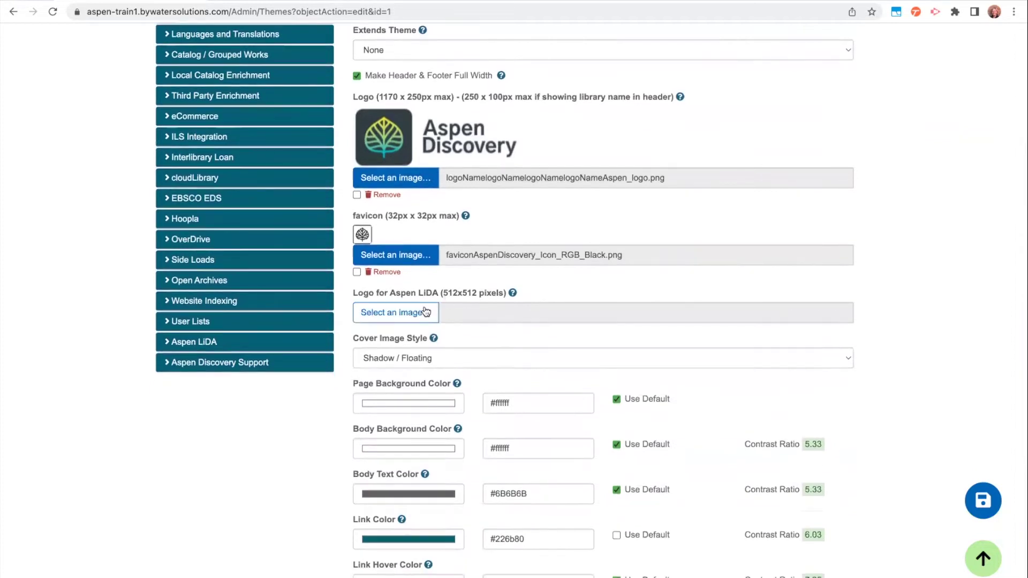
{"action": "scroll", "coordinate": [420, 303], "scroll_direction": "down", "scroll_amount": 1}
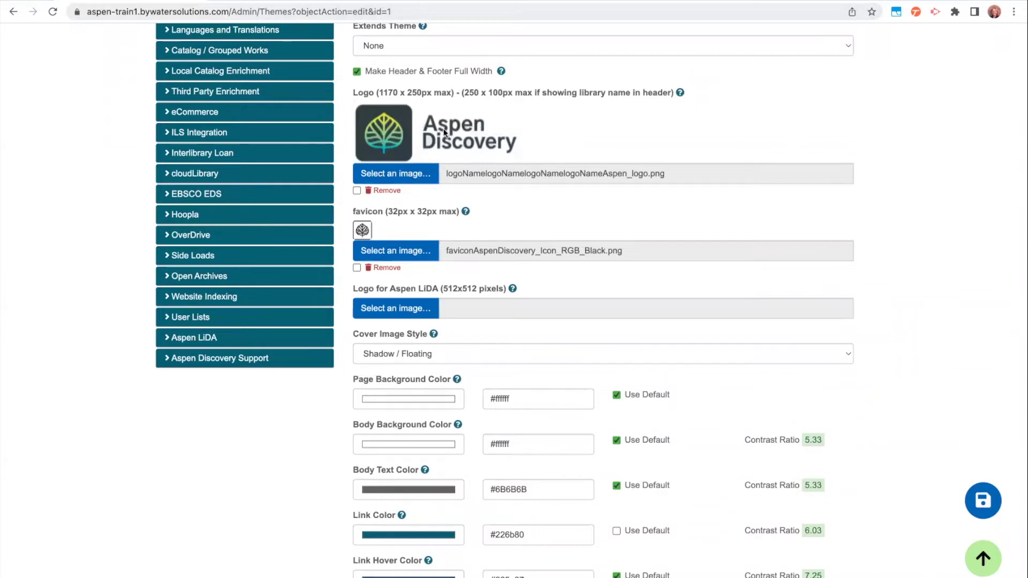
{"action": "scroll", "coordinate": [445, 124], "scroll_direction": "down", "scroll_amount": 1}
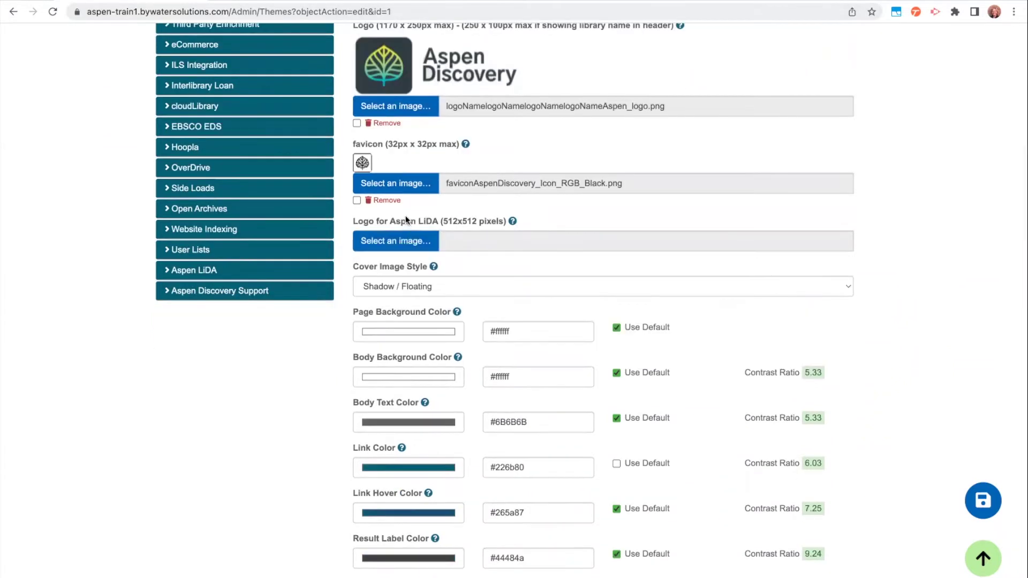
{"action": "scroll", "coordinate": [406, 215], "scroll_direction": "down", "scroll_amount": 1}
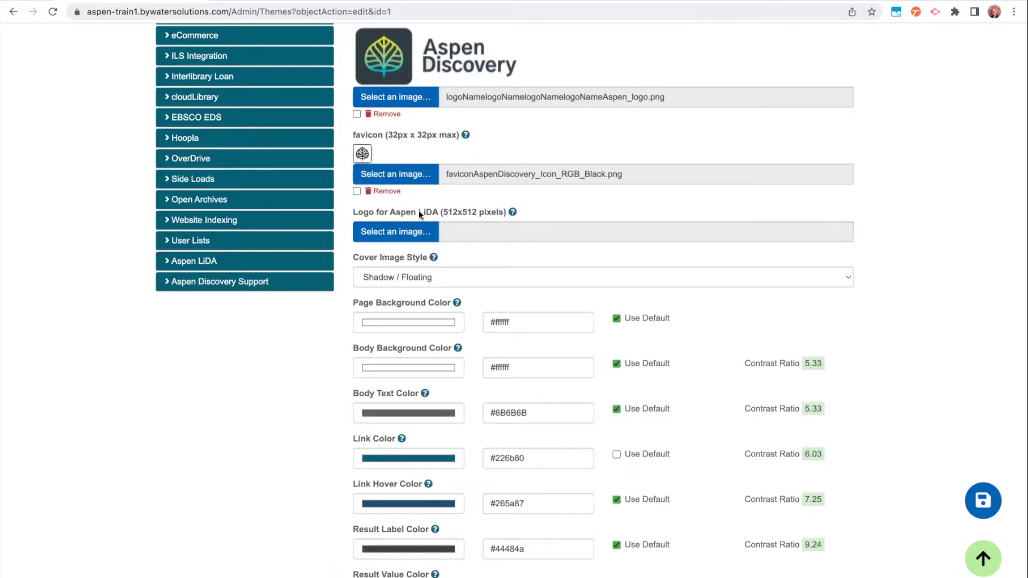
{"action": "scroll", "coordinate": [419, 211], "scroll_direction": "down", "scroll_amount": 3}
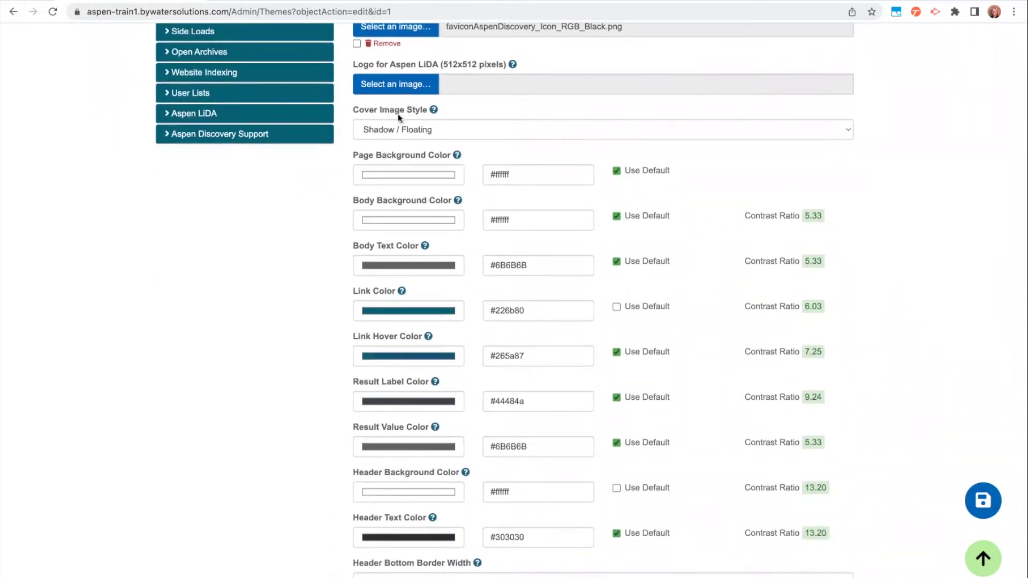
{"action": "left_click", "coordinate": [416, 131]}
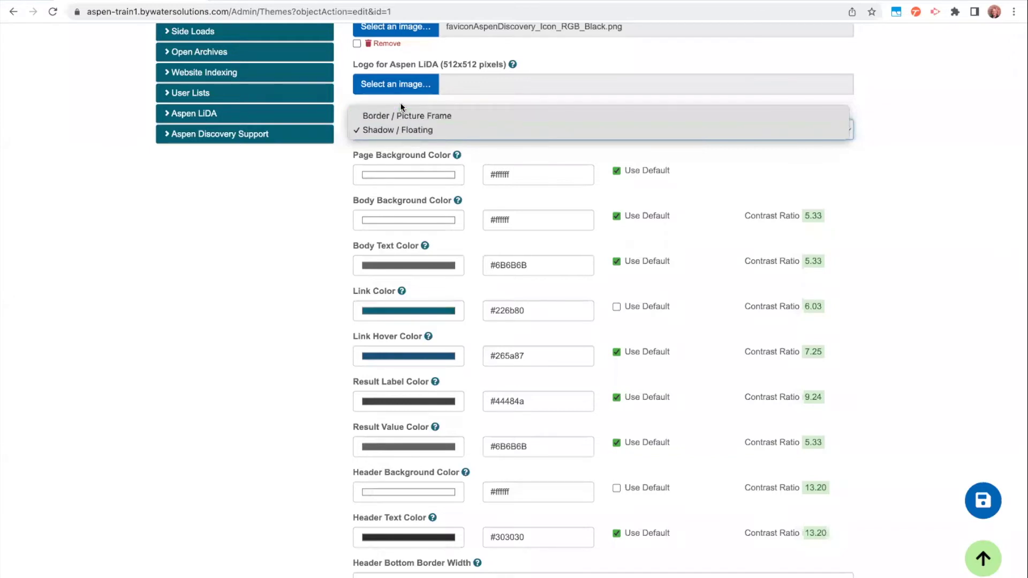
{"action": "left_click", "coordinate": [343, 143]}
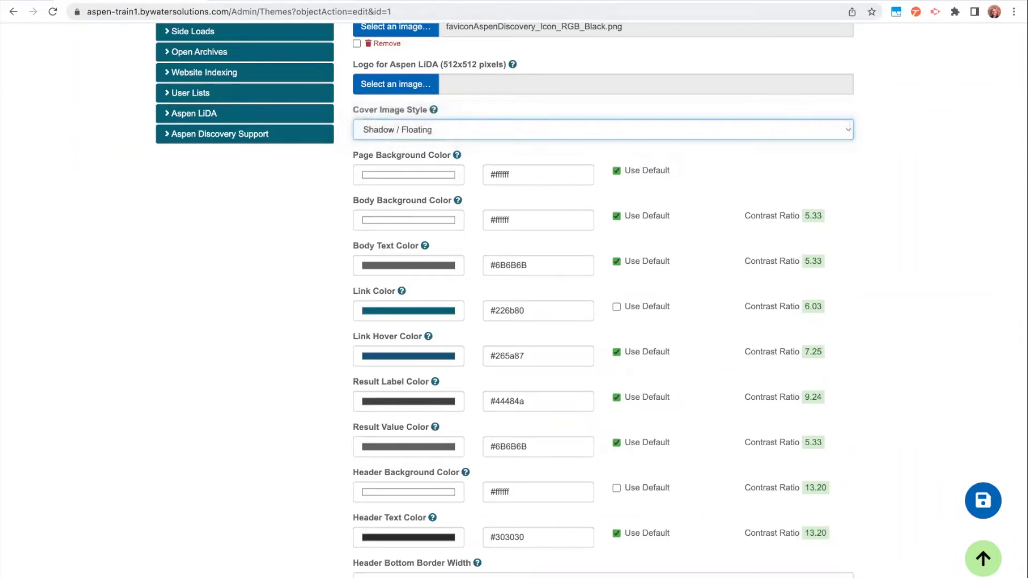
{"action": "left_click", "coordinate": [214, 1]}
{"action": "scroll", "coordinate": [298, 256], "scroll_direction": "down", "scroll_amount": 2}
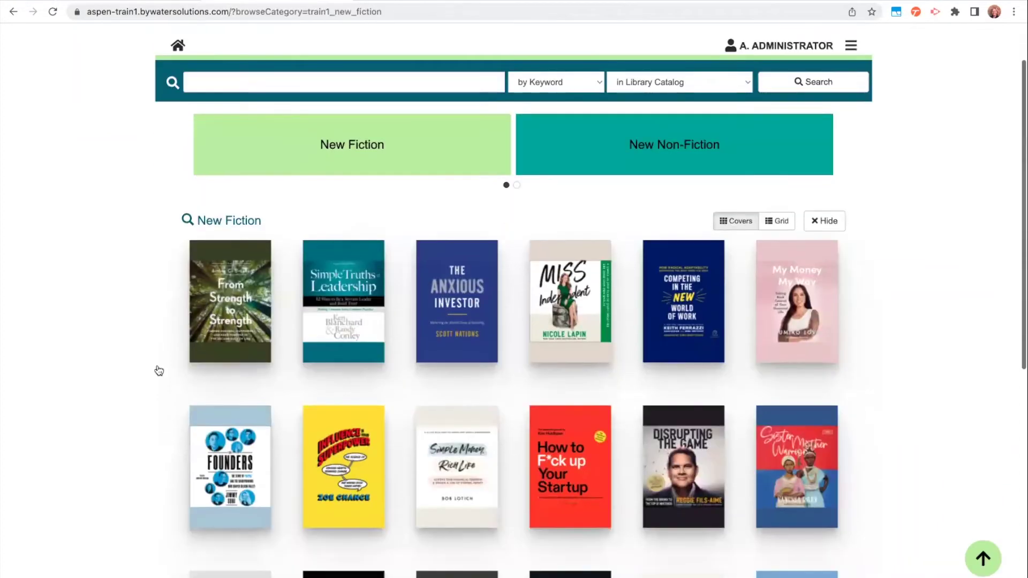
{"action": "scroll", "coordinate": [283, 261], "scroll_direction": "down", "scroll_amount": 2}
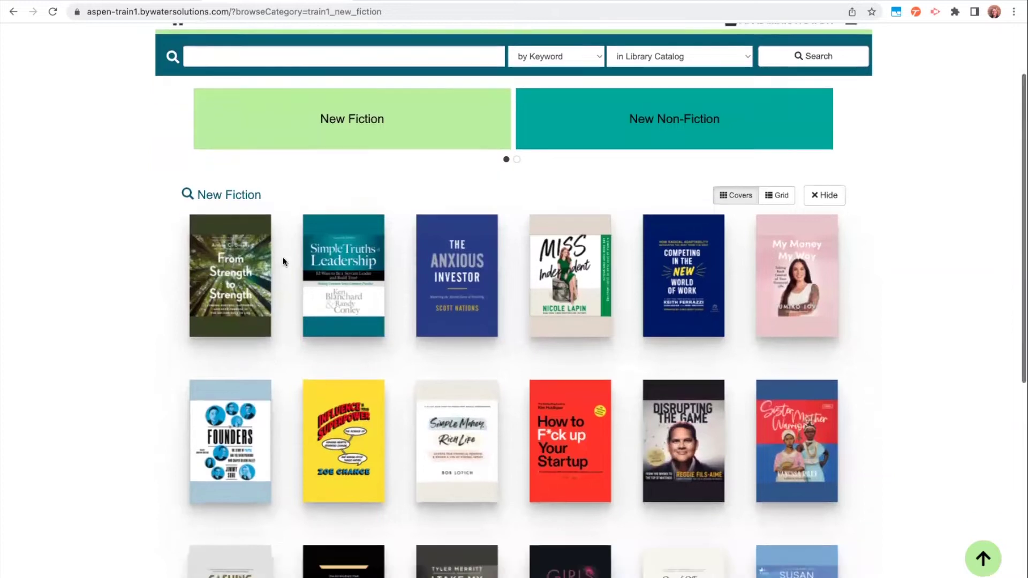
{"action": "scroll", "coordinate": [282, 262], "scroll_direction": "down", "scroll_amount": 2}
{"action": "scroll", "coordinate": [283, 261], "scroll_direction": "down", "scroll_amount": 5}
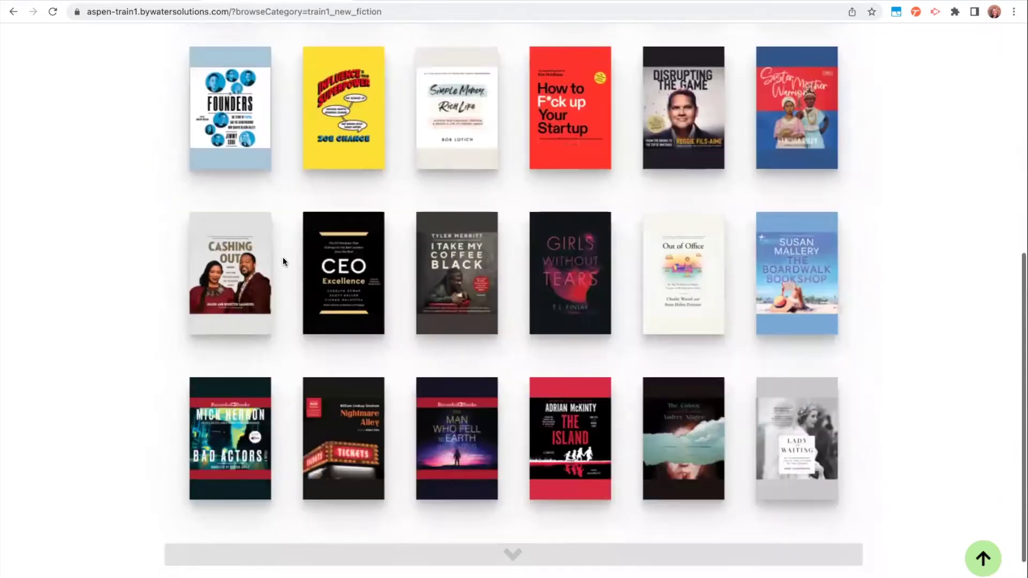
{"action": "scroll", "coordinate": [283, 257], "scroll_direction": "up", "scroll_amount": 10}
{"action": "left_click", "coordinate": [168, 1]}
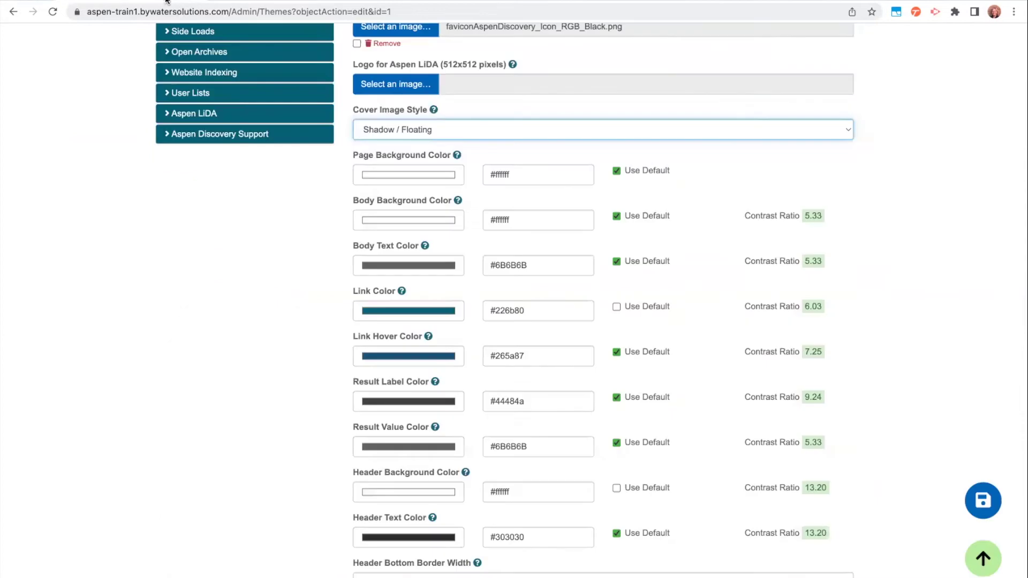
{"action": "scroll", "coordinate": [364, 242], "scroll_direction": "down", "scroll_amount": 3}
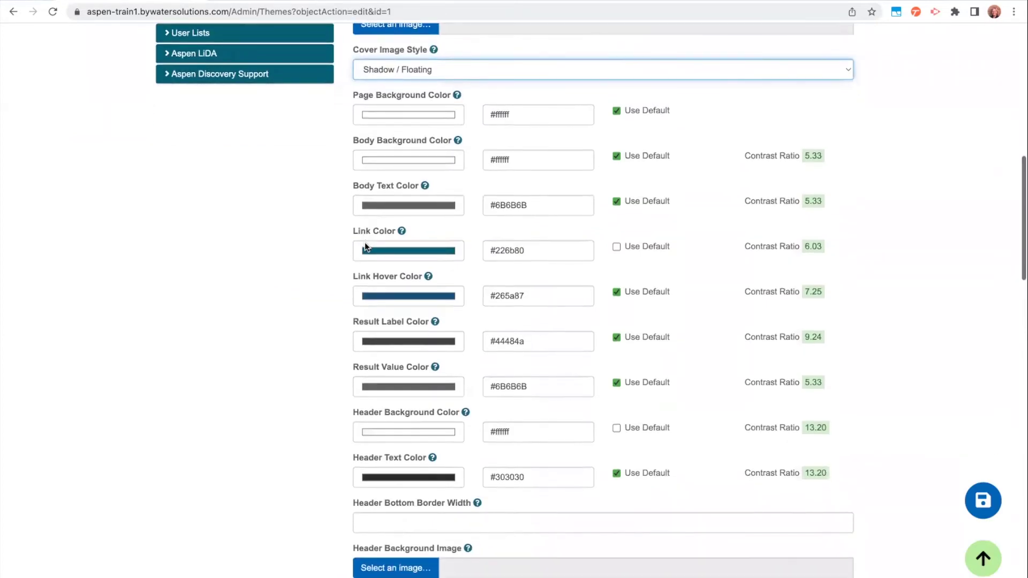
{"action": "scroll", "coordinate": [322, 223], "scroll_direction": "down", "scroll_amount": 1}
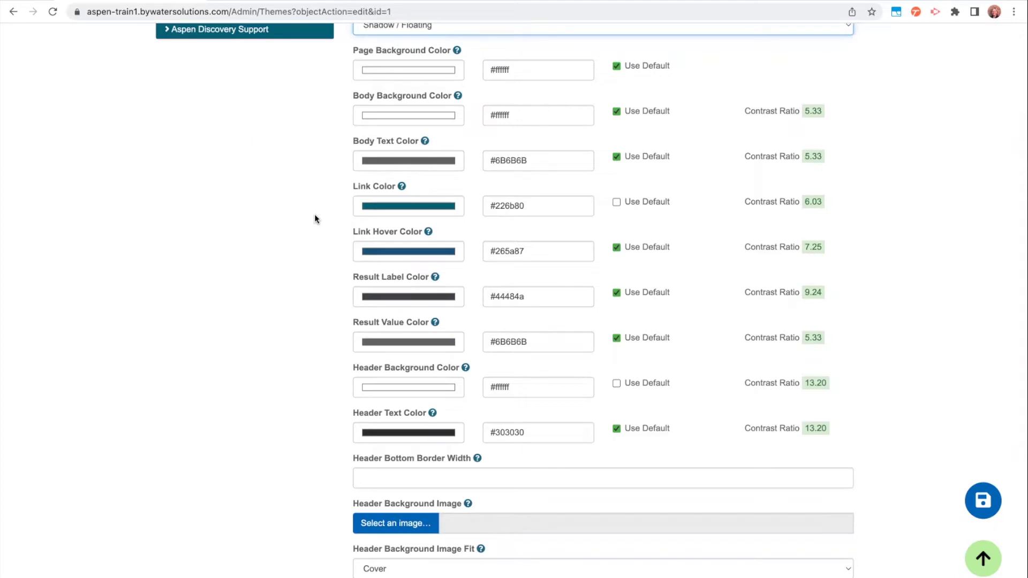
{"action": "left_click", "coordinate": [412, 69]}
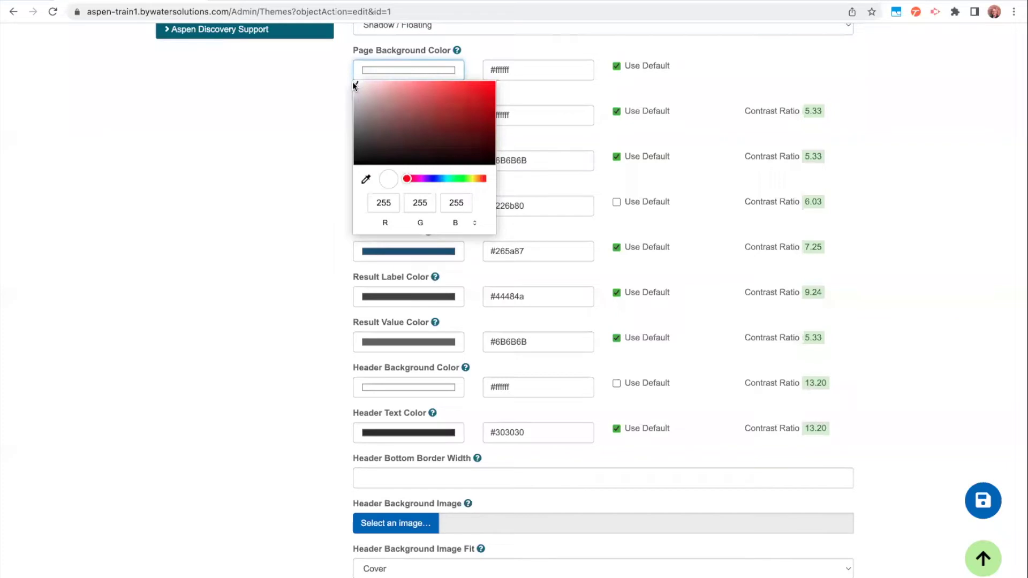
{"action": "mouse_move", "coordinate": [353, 81]}
{"action": "left_mouse_down"}
{"action": "mouse_move", "coordinate": [384, 99]}
{"action": "mouse_move", "coordinate": [484, 99]}
{"action": "mouse_move", "coordinate": [386, 135]}
{"action": "mouse_move", "coordinate": [379, 126]}
{"action": "left_mouse_up"}
{"action": "left_click", "coordinate": [507, 69]}
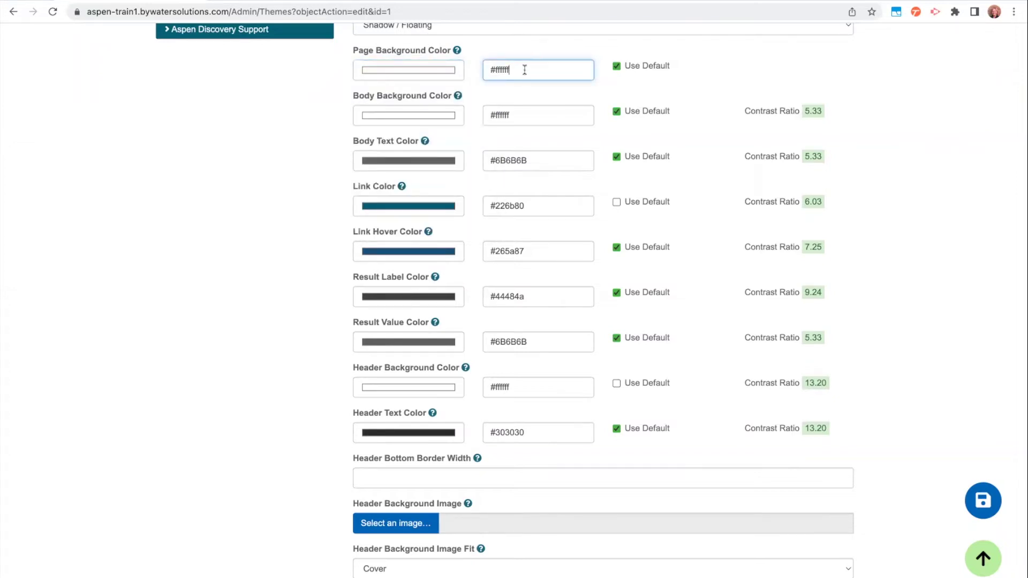
{"action": "left_click_drag", "start_coordinate": [523, 69], "coordinate": [476, 67]}
{"action": "left_click", "coordinate": [436, 69]}
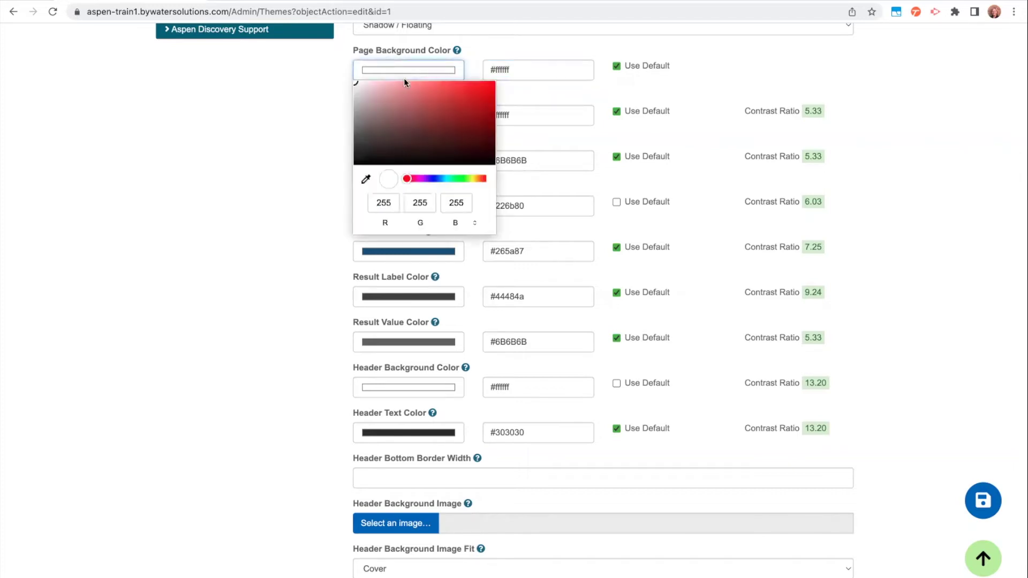
{"action": "left_click", "coordinate": [366, 180]}
{"action": "left_click", "coordinate": [380, 253]}
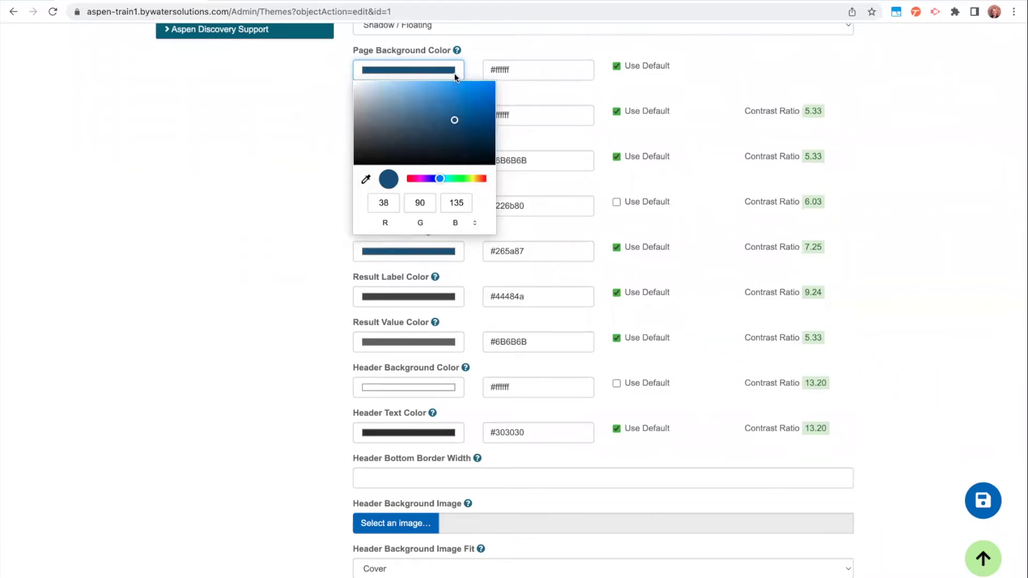
{"action": "left_click", "coordinate": [354, 82]}
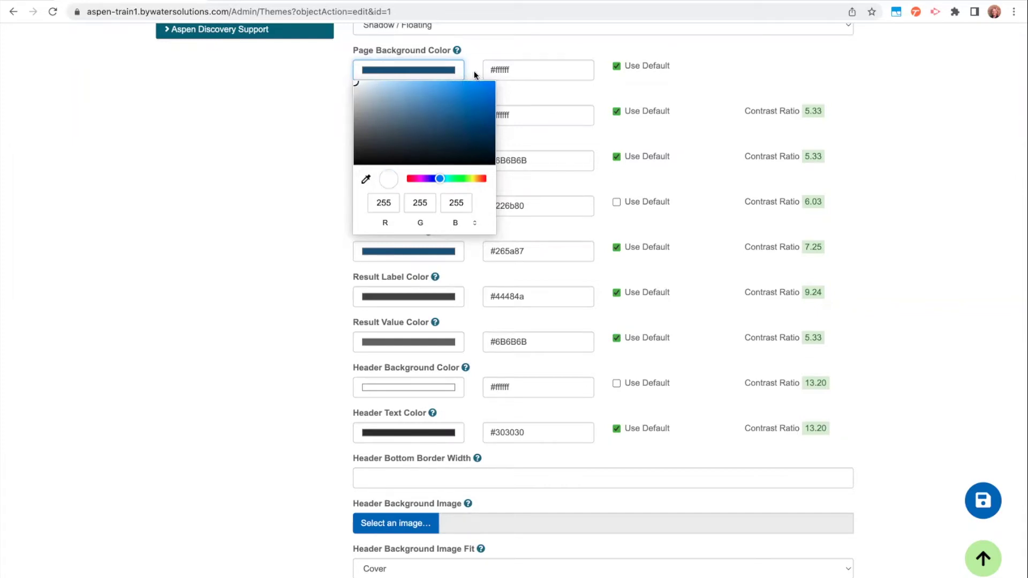
{"action": "left_click", "coordinate": [474, 71]}
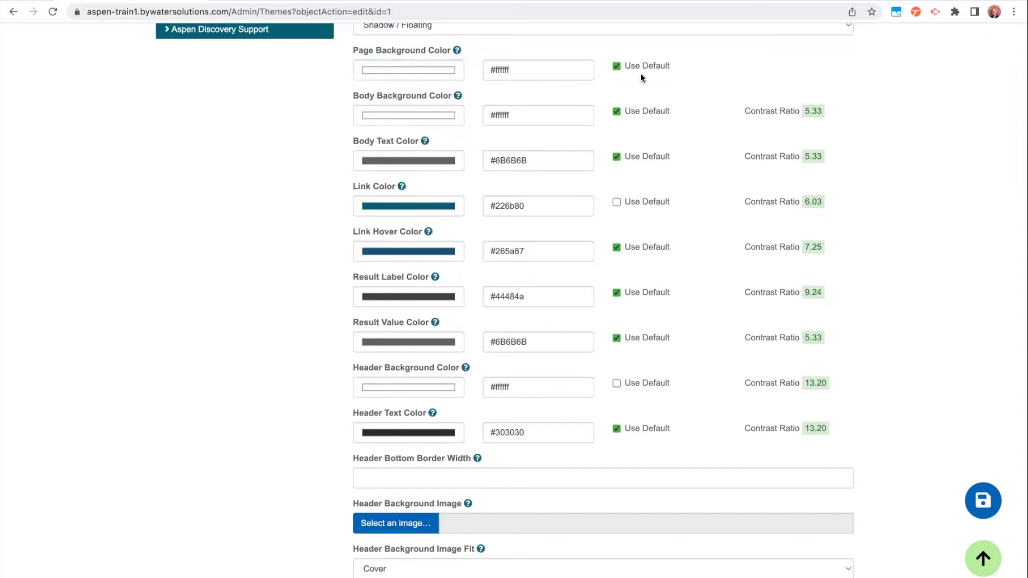
Set the Body Background Color to near-black #080808 with the colour picker
{"action": "left_click", "coordinate": [451, 115]}
{"action": "left_click", "coordinate": [355, 132]}
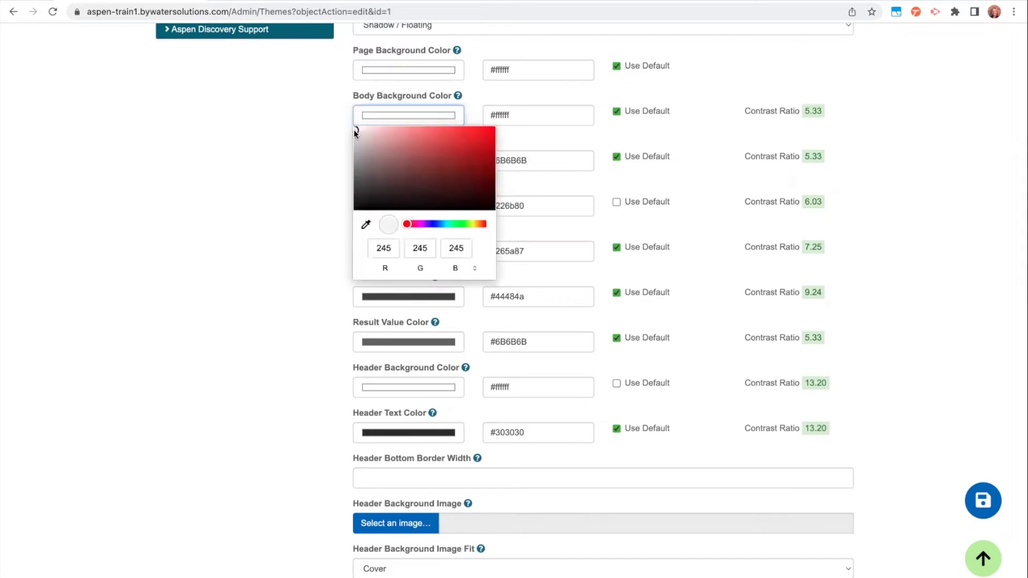
{"action": "left_click_drag", "start_coordinate": [355, 133], "coordinate": [353, 212]}
{"action": "left_click", "coordinate": [332, 190]}
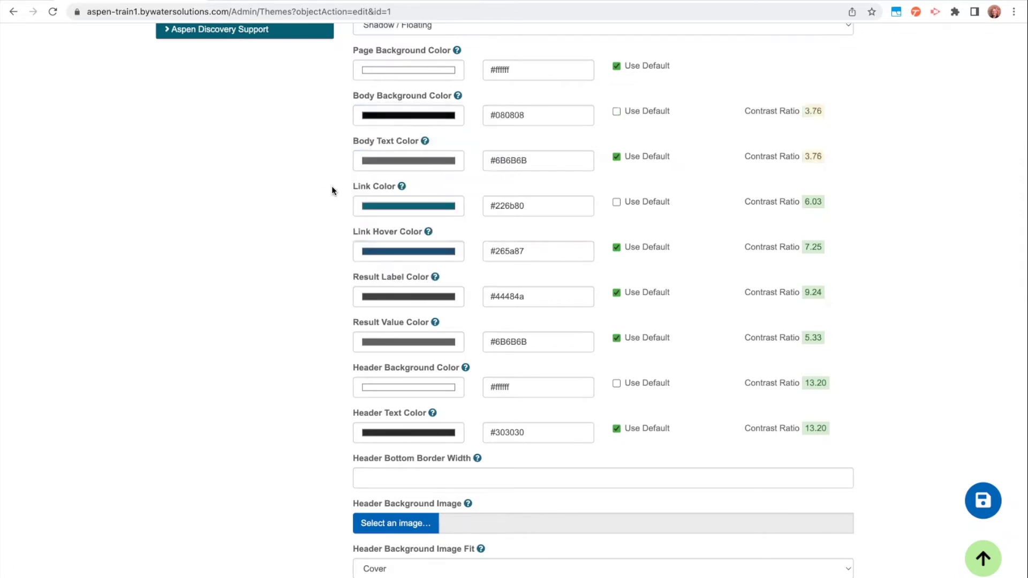
Set the Body Text Color to near-white #f8f7f7, giving a contrast ratio of 18.73
{"action": "left_click", "coordinate": [404, 160]}
{"action": "left_click_drag", "start_coordinate": [355, 216], "coordinate": [356, 255]}
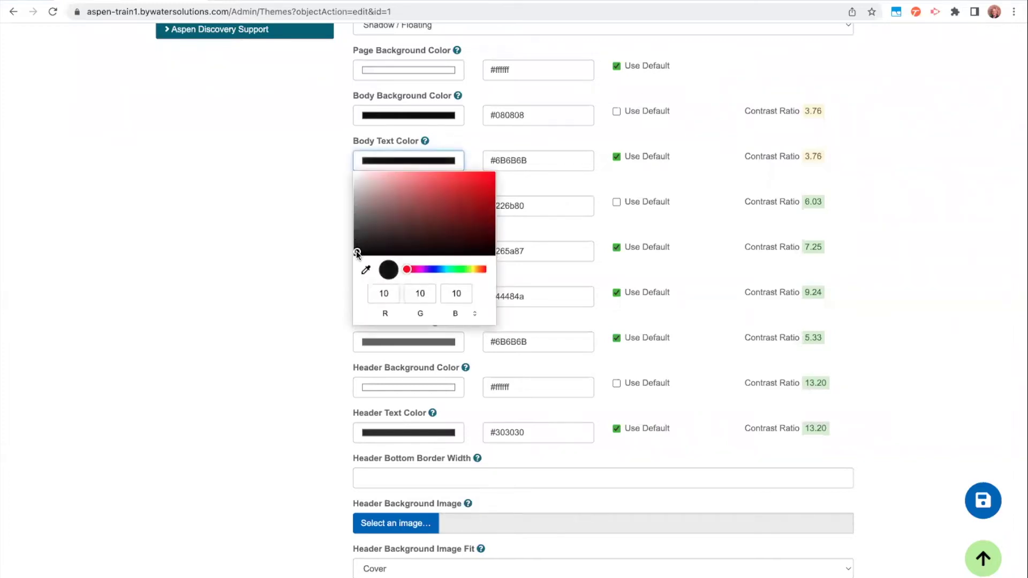
{"action": "left_click", "coordinate": [293, 217]}
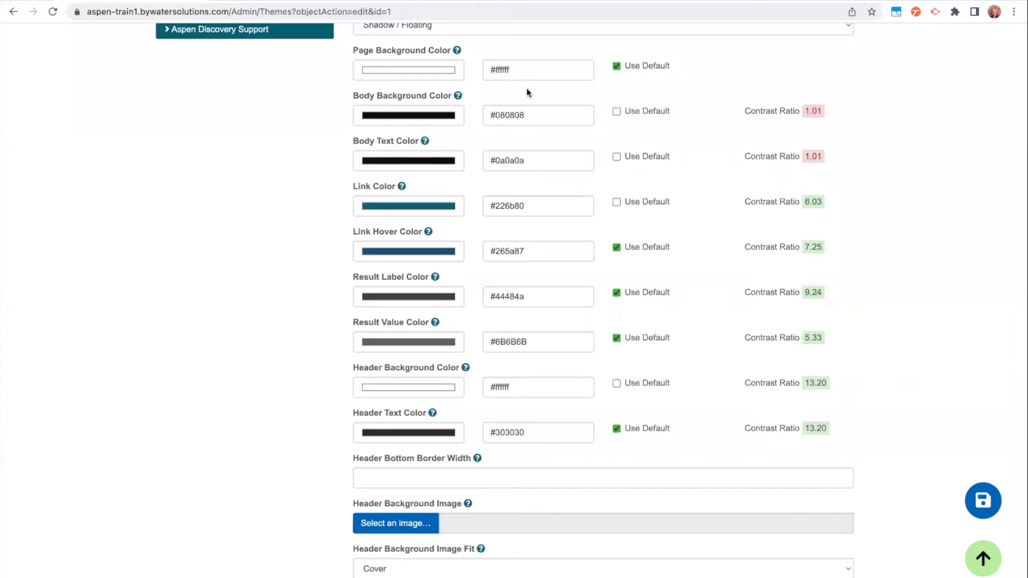
{"action": "left_click", "coordinate": [417, 161]}
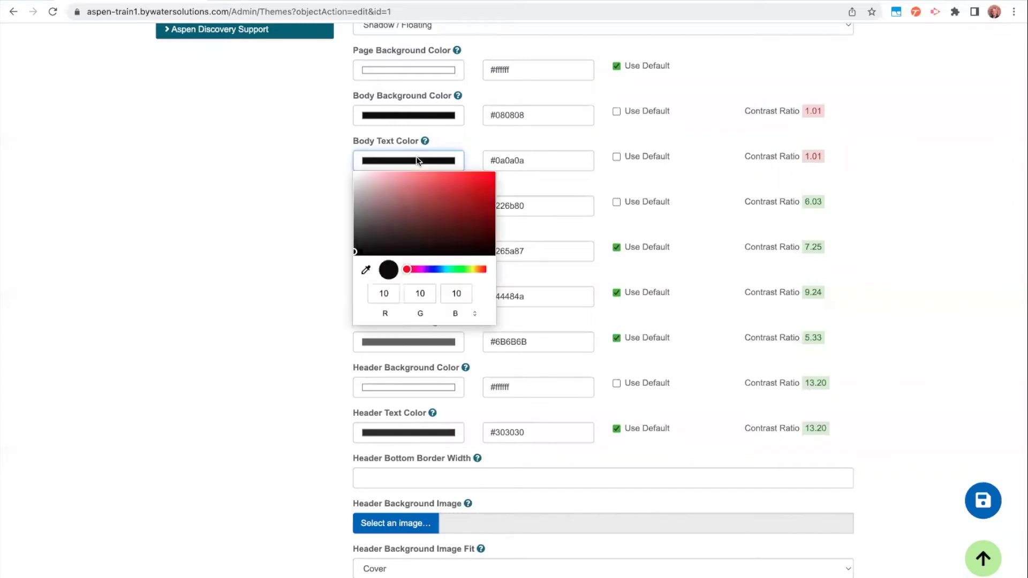
{"action": "left_click", "coordinate": [354, 177]}
{"action": "left_click", "coordinate": [296, 175]}
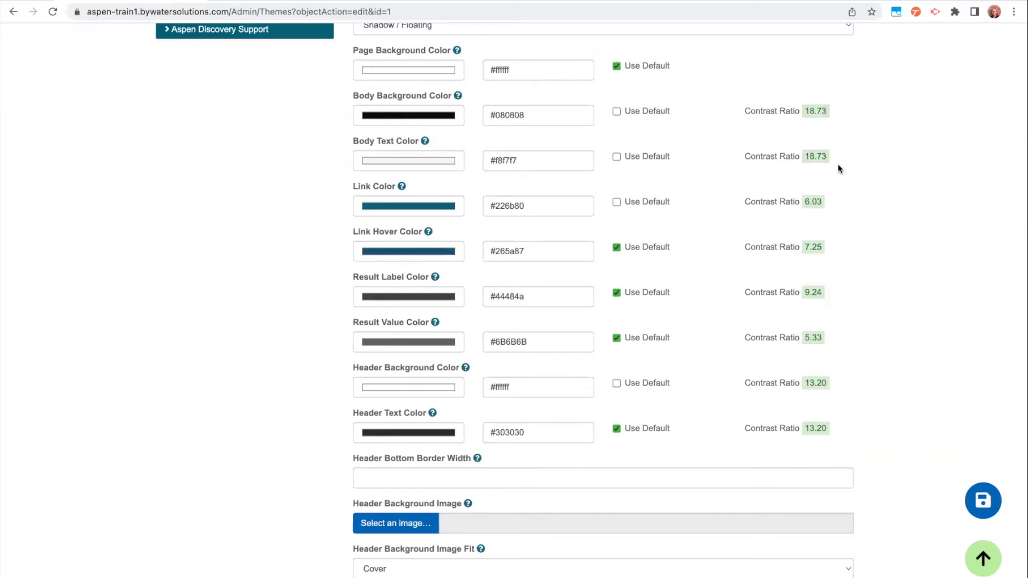
{"action": "scroll", "coordinate": [838, 166], "scroll_direction": "down", "scroll_amount": 1}
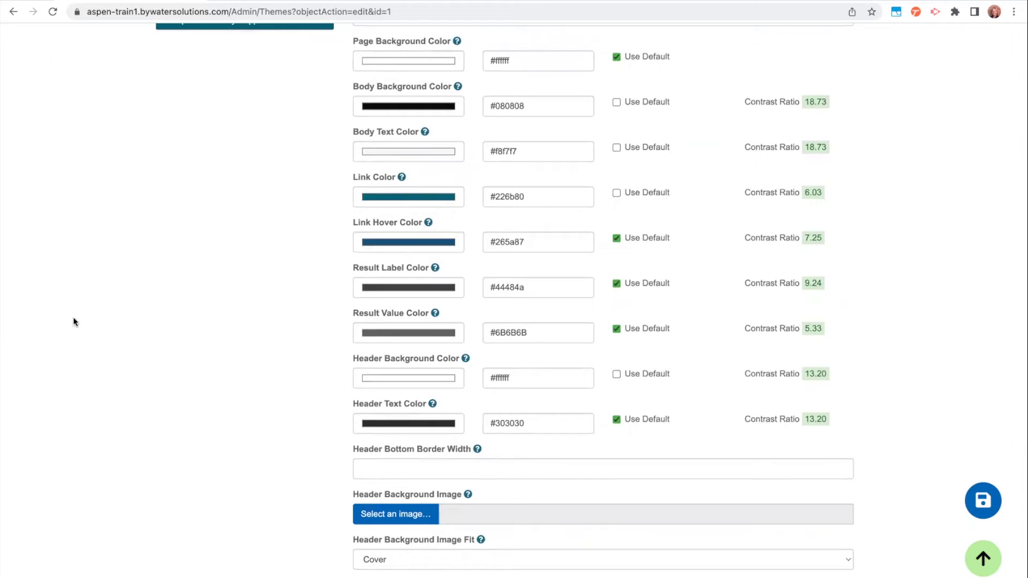
{"action": "scroll", "coordinate": [938, 365], "scroll_direction": "down", "scroll_amount": 2}
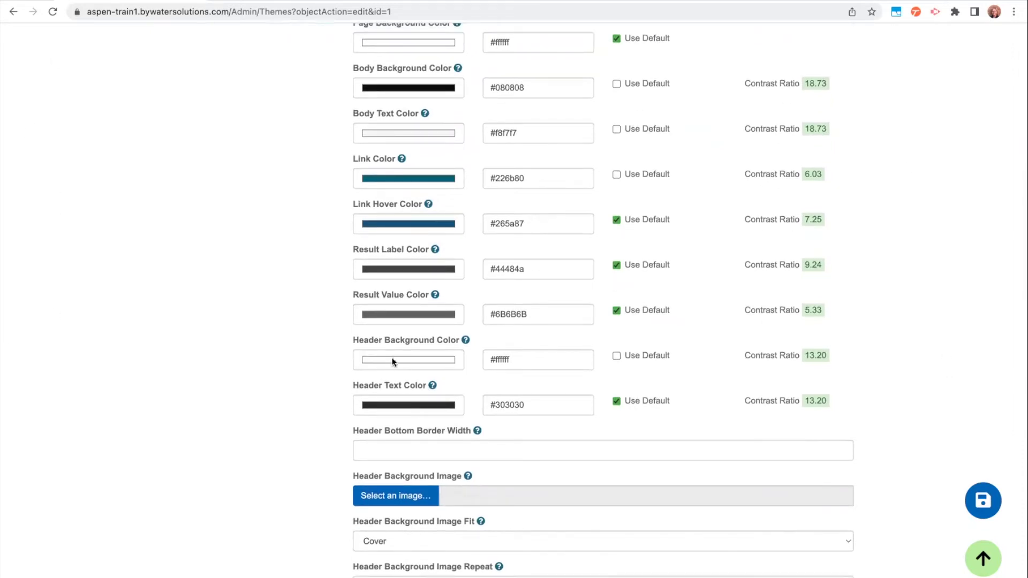
{"action": "scroll", "coordinate": [392, 359], "scroll_direction": "down", "scroll_amount": 3}
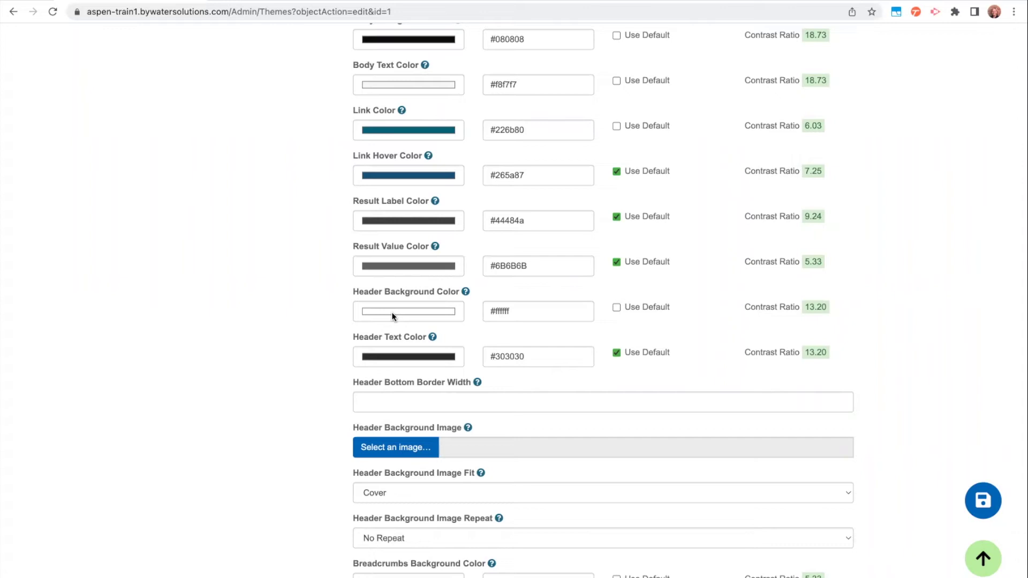
{"action": "scroll", "coordinate": [392, 316], "scroll_direction": "down", "scroll_amount": 3}
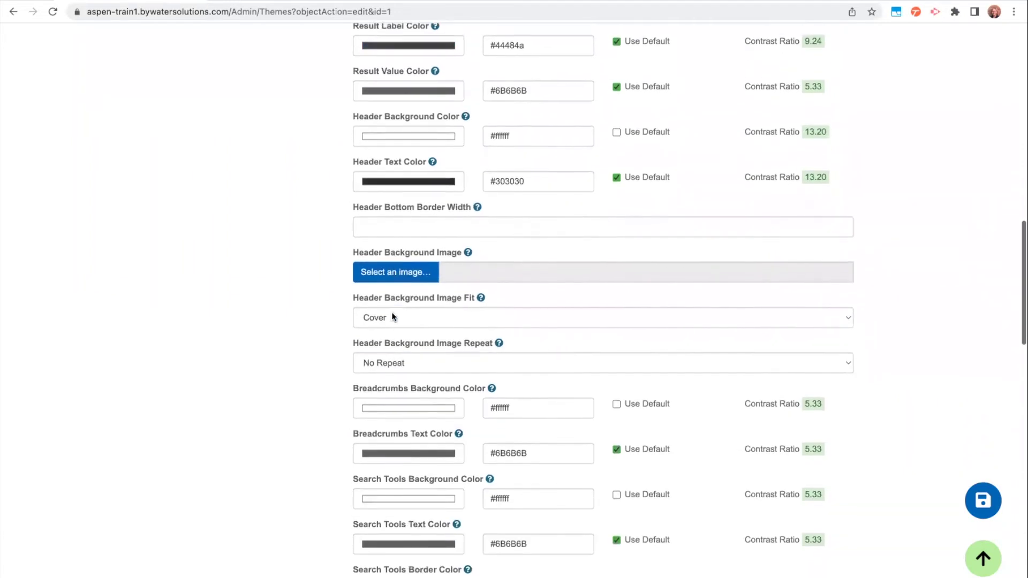
{"action": "scroll", "coordinate": [393, 316], "scroll_direction": "down", "scroll_amount": 2}
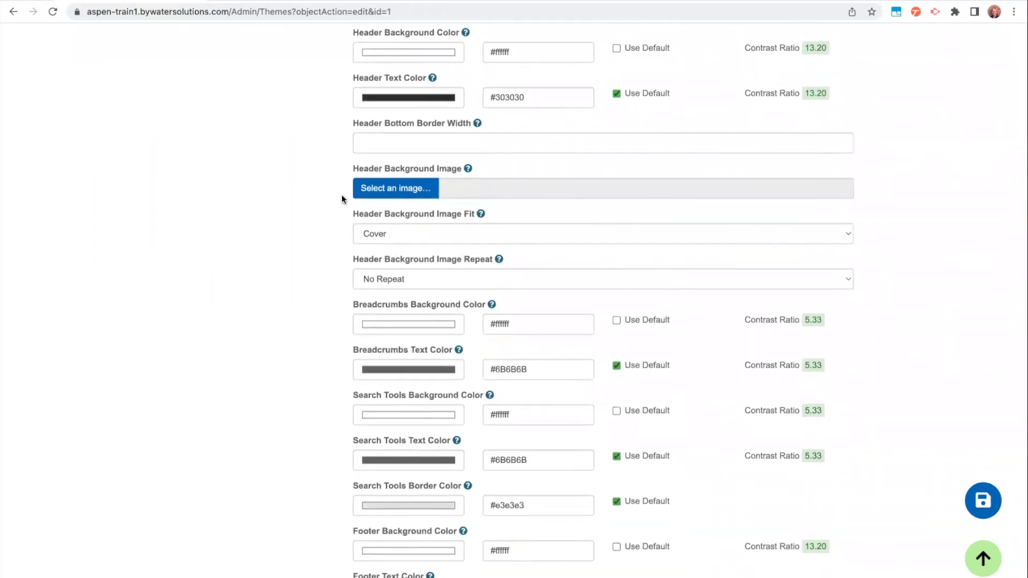
{"action": "scroll", "coordinate": [354, 161], "scroll_direction": "down", "scroll_amount": 1}
{"action": "scroll", "coordinate": [326, 190], "scroll_direction": "down", "scroll_amount": 1}
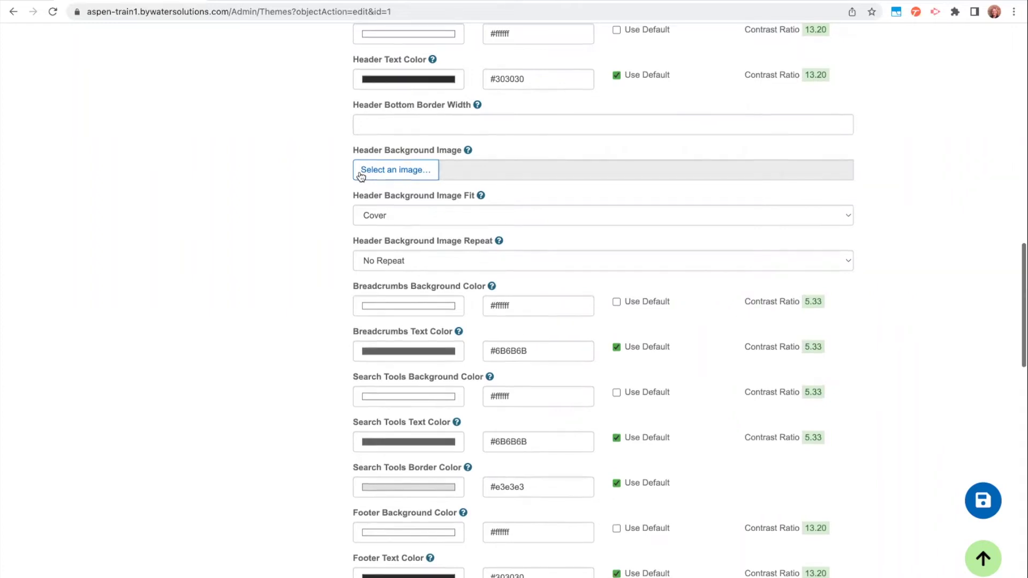
{"action": "scroll", "coordinate": [361, 177], "scroll_direction": "up", "scroll_amount": 10}
{"action": "scroll", "coordinate": [361, 177], "scroll_direction": "up", "scroll_amount": 1}
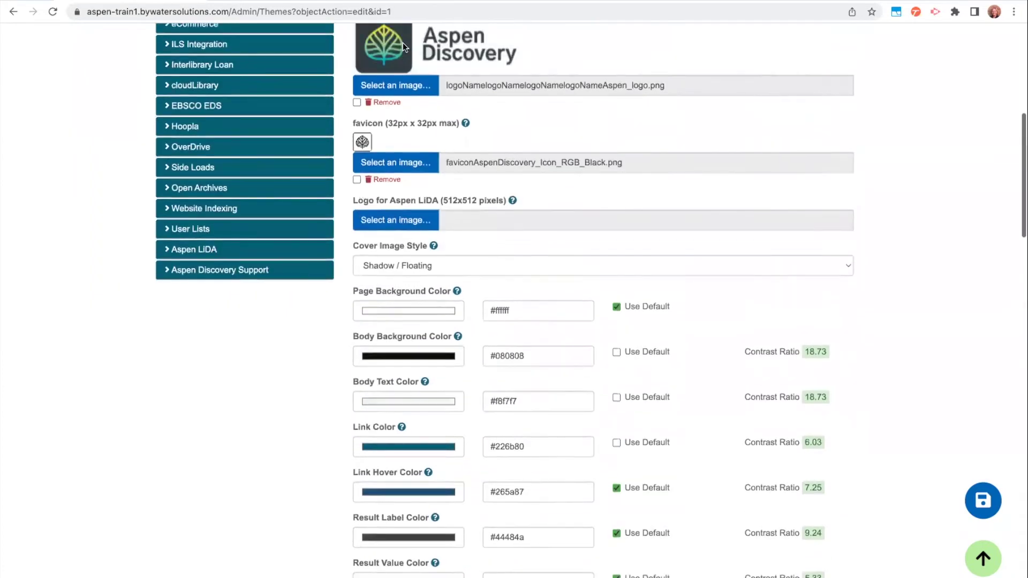
{"action": "scroll", "coordinate": [406, 104], "scroll_direction": "down", "scroll_amount": 10}
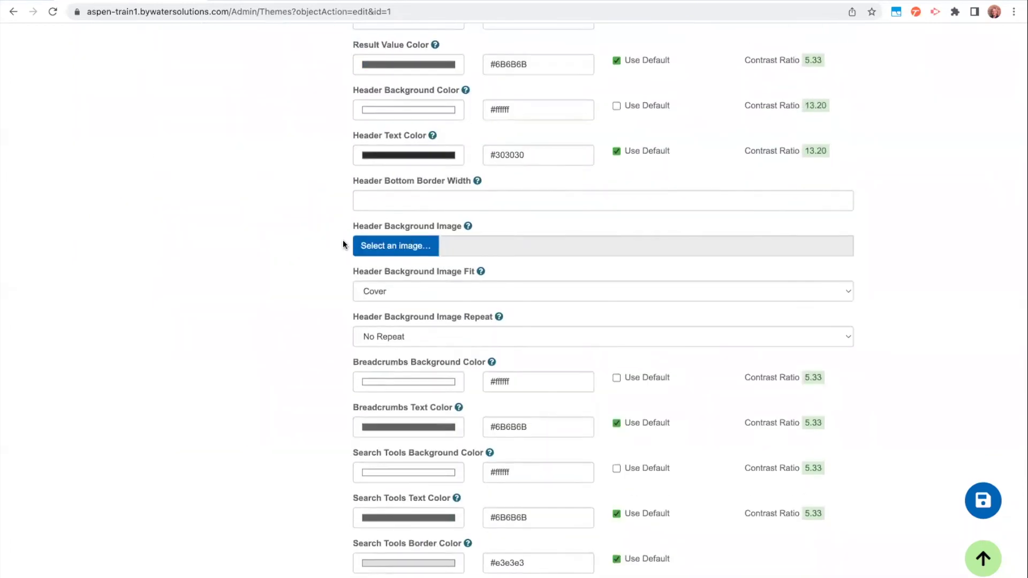
{"action": "scroll", "coordinate": [343, 244], "scroll_direction": "down", "scroll_amount": 1}
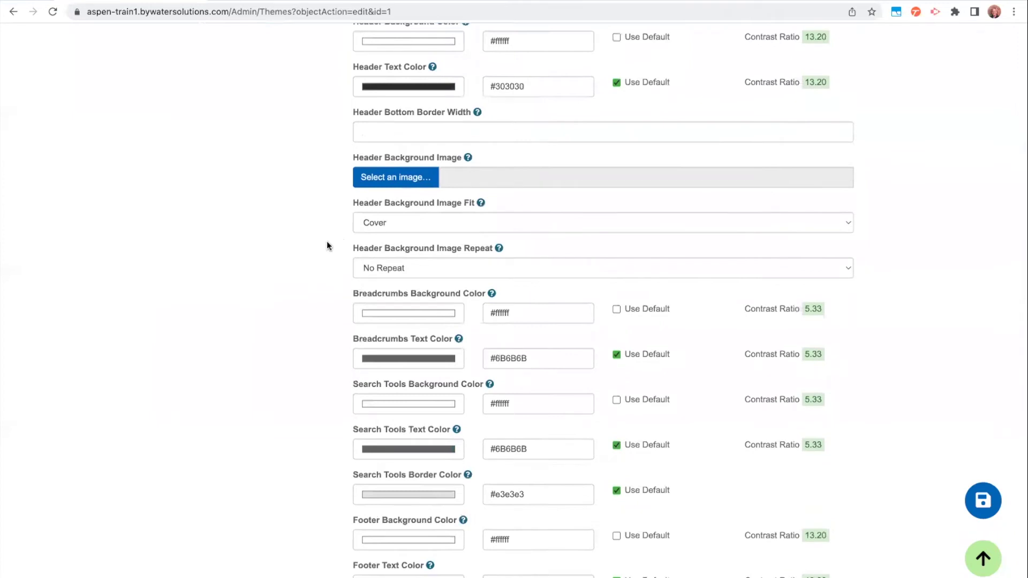
{"action": "scroll", "coordinate": [327, 242], "scroll_direction": "down", "scroll_amount": 1}
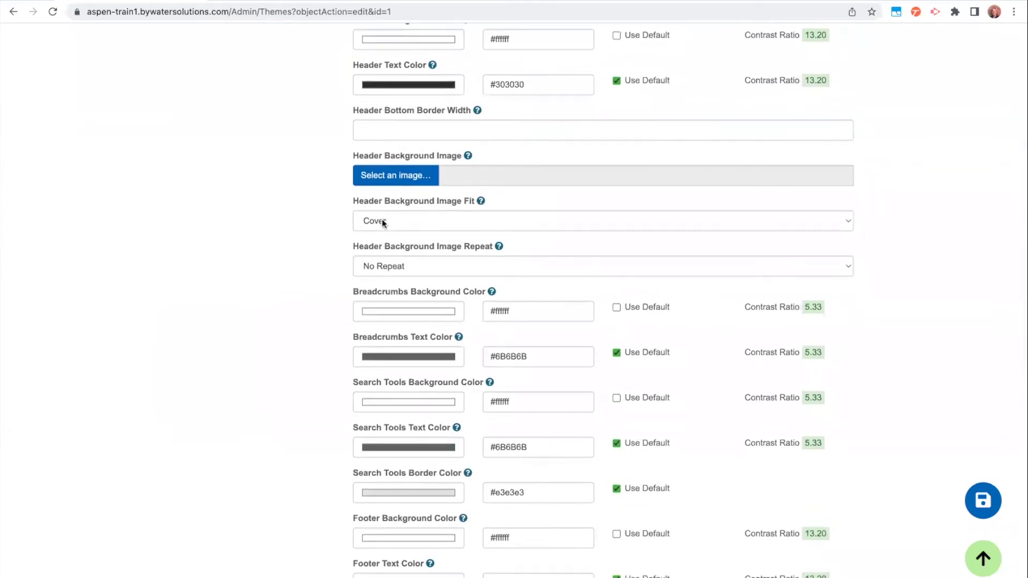
{"action": "left_click", "coordinate": [382, 222]}
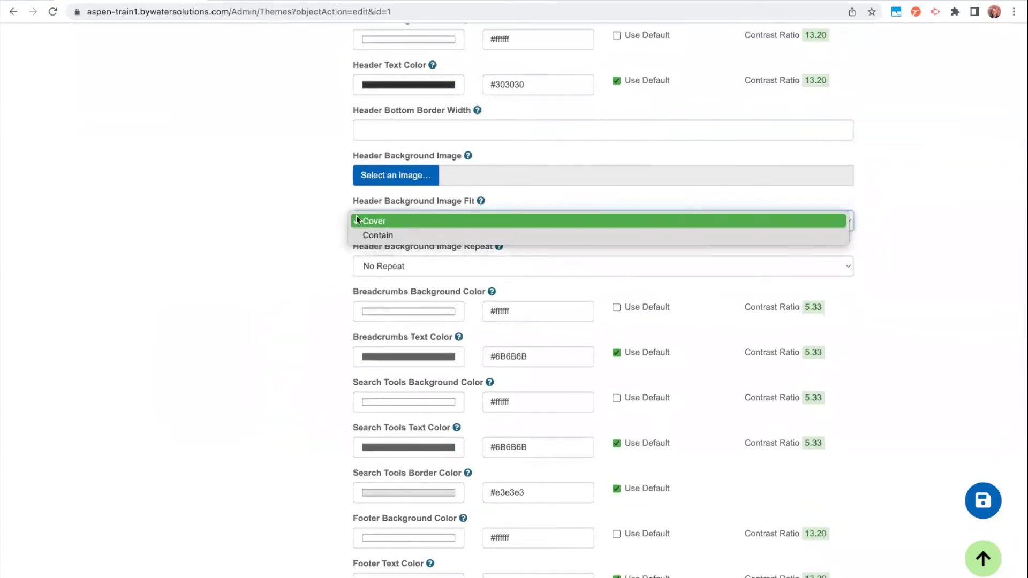
{"action": "left_click", "coordinate": [322, 214]}
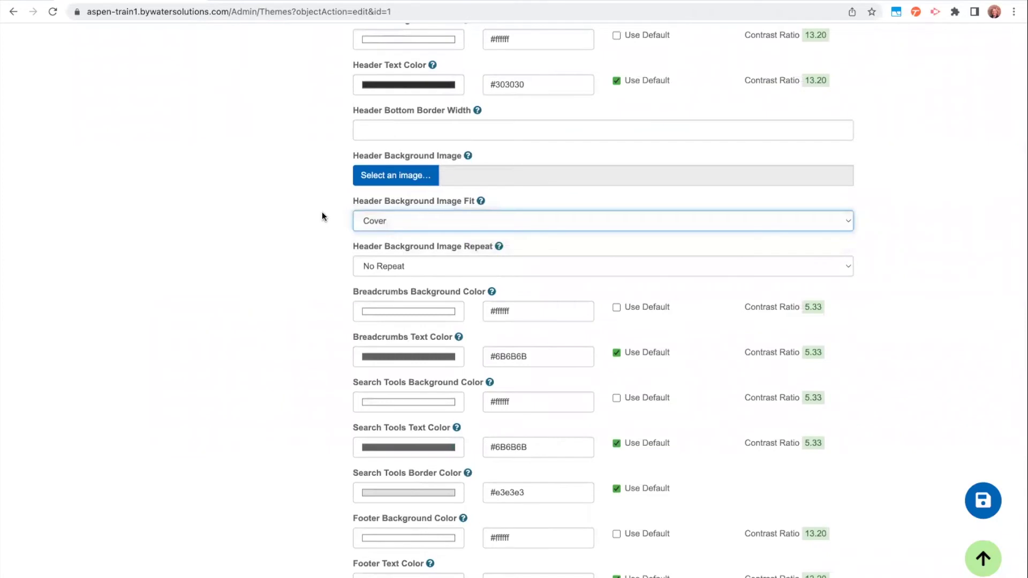
{"action": "scroll", "coordinate": [348, 229], "scroll_direction": "down", "scroll_amount": 1}
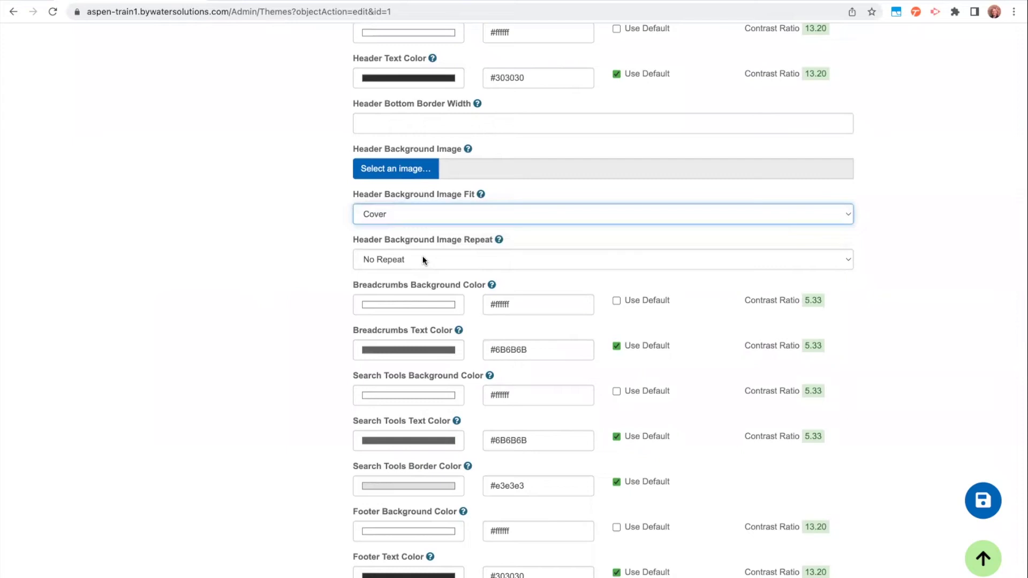
{"action": "scroll", "coordinate": [401, 229], "scroll_direction": "down", "scroll_amount": 1}
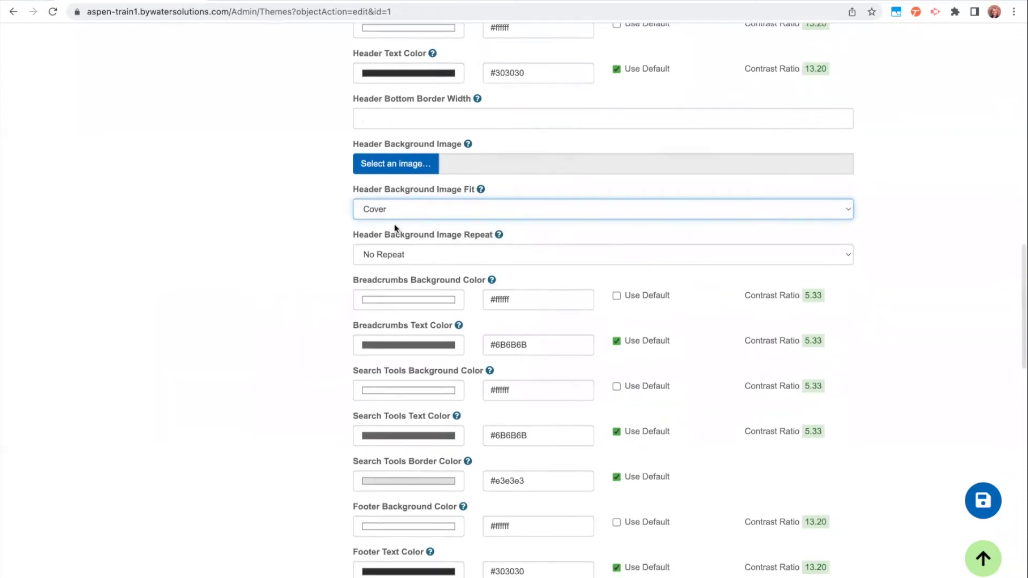
{"action": "left_click", "coordinate": [387, 252]}
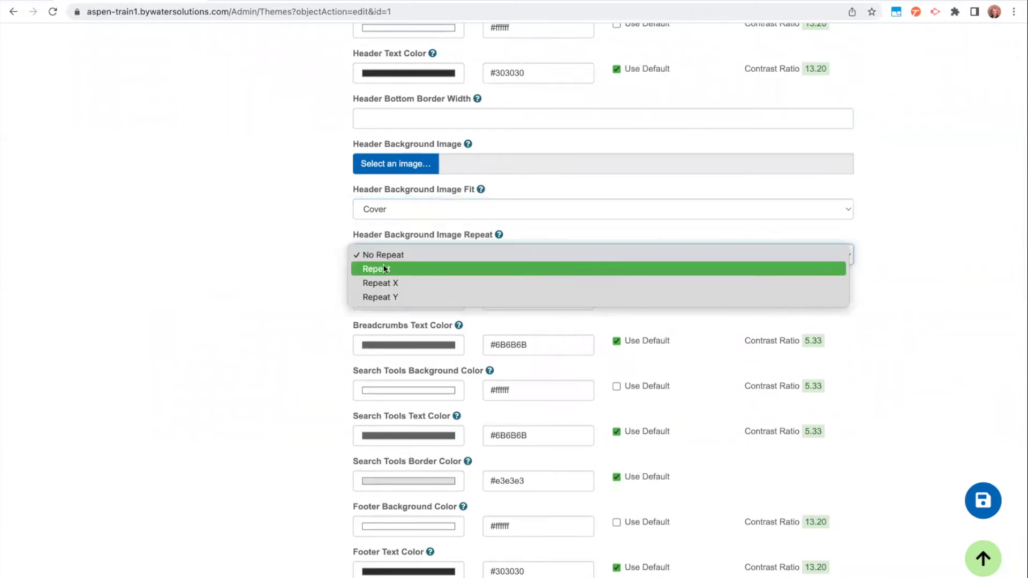
{"action": "left_click", "coordinate": [341, 230]}
{"action": "scroll", "coordinate": [340, 230], "scroll_direction": "down", "scroll_amount": 7}
{"action": "scroll", "coordinate": [339, 231], "scroll_direction": "down", "scroll_amount": 3}
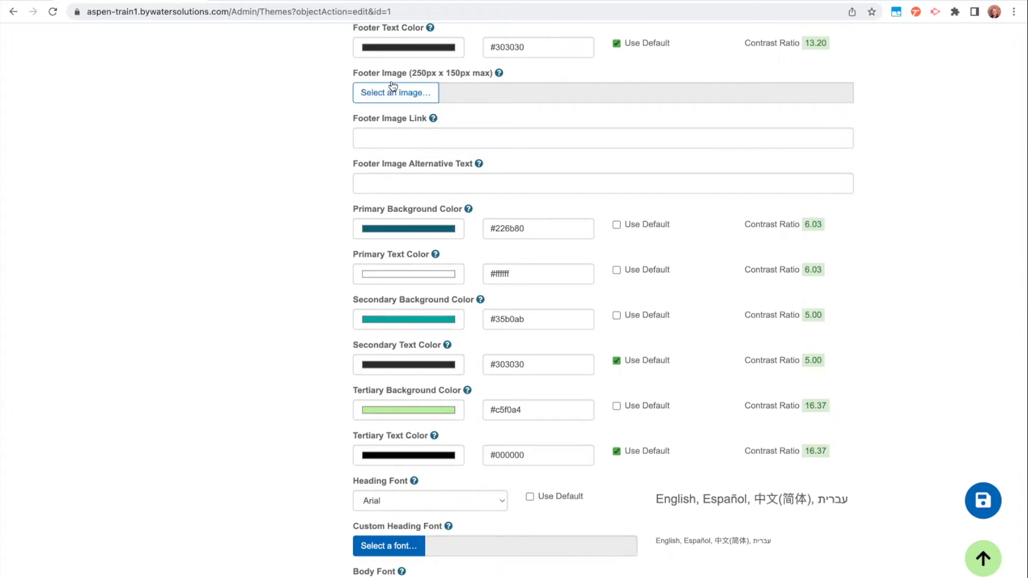
{"action": "left_click", "coordinate": [384, 135]}
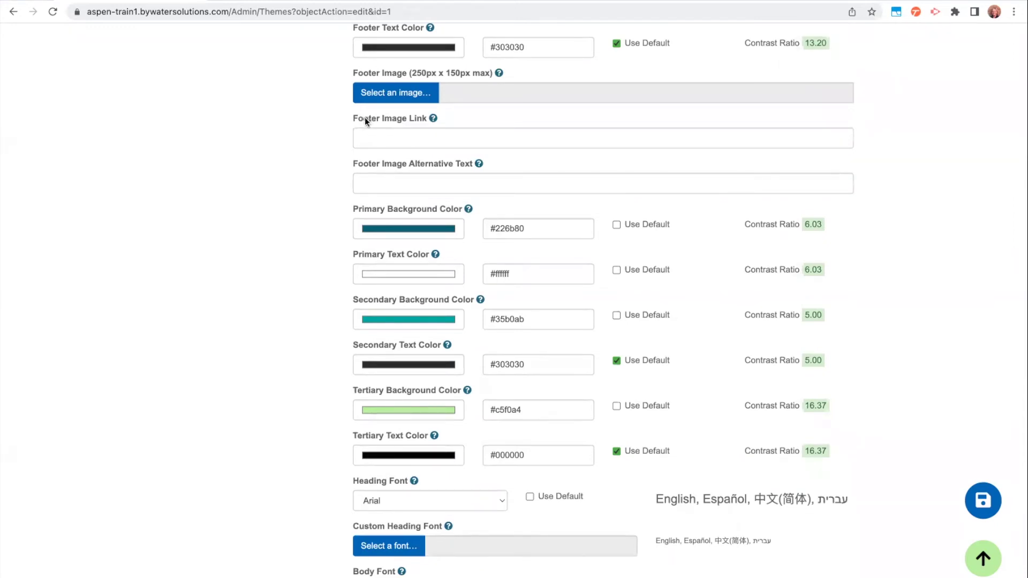
{"action": "scroll", "coordinate": [365, 118], "scroll_direction": "down", "scroll_amount": 2}
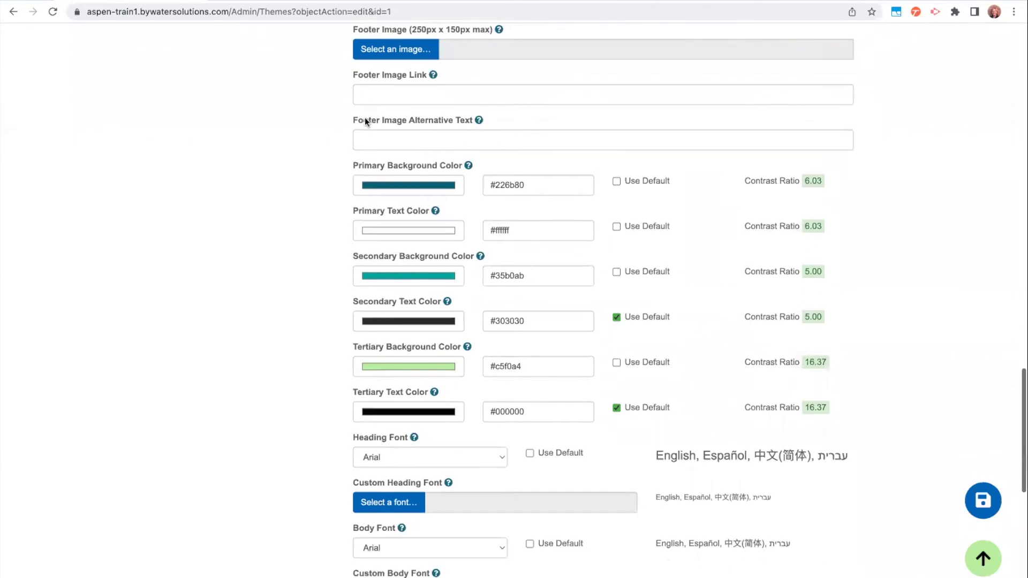
{"action": "scroll", "coordinate": [365, 118], "scroll_direction": "down", "scroll_amount": 1}
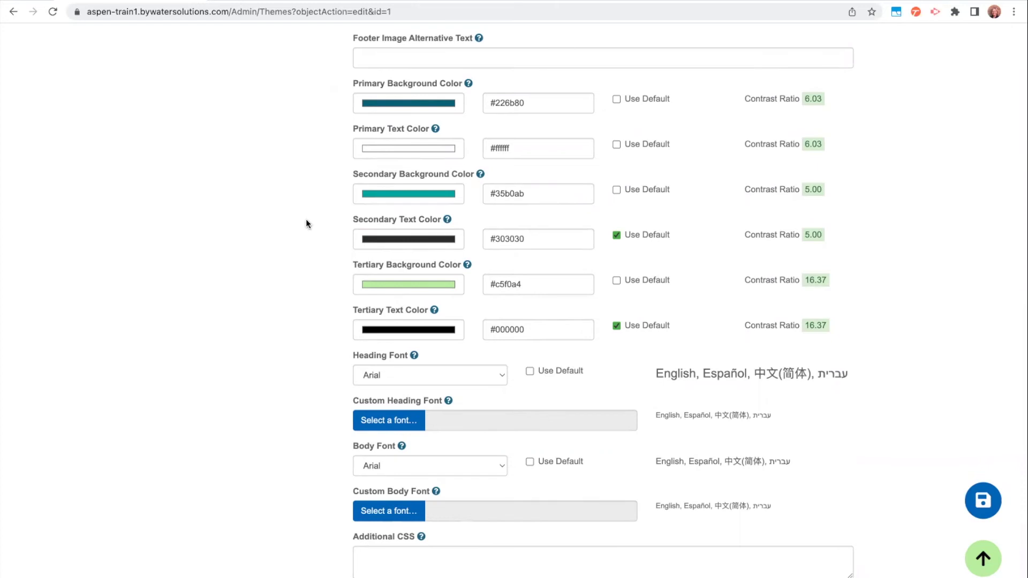
{"action": "scroll", "coordinate": [306, 220], "scroll_direction": "up", "scroll_amount": 20}
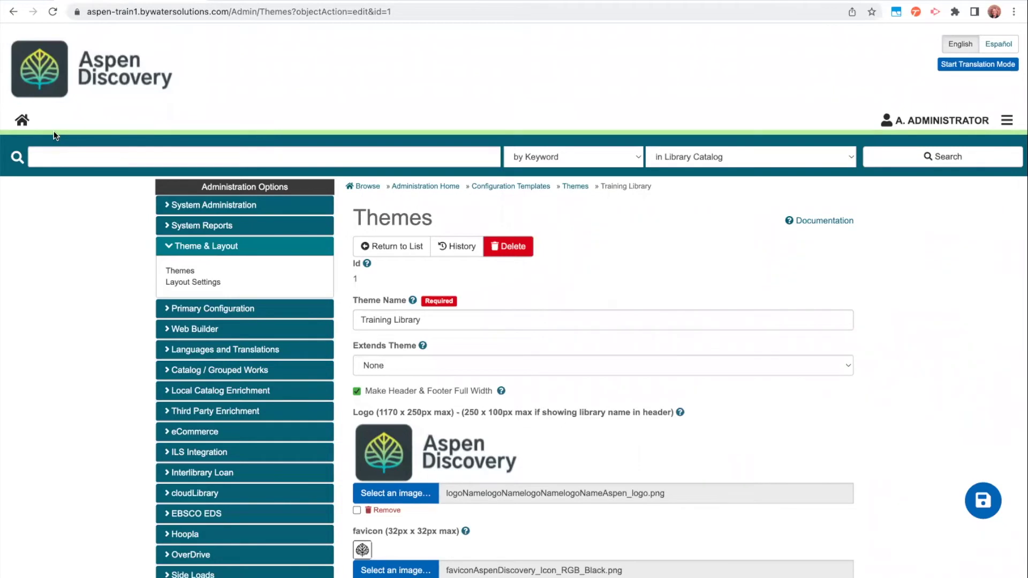
{"action": "scroll", "coordinate": [53, 130], "scroll_direction": "down", "scroll_amount": 1}
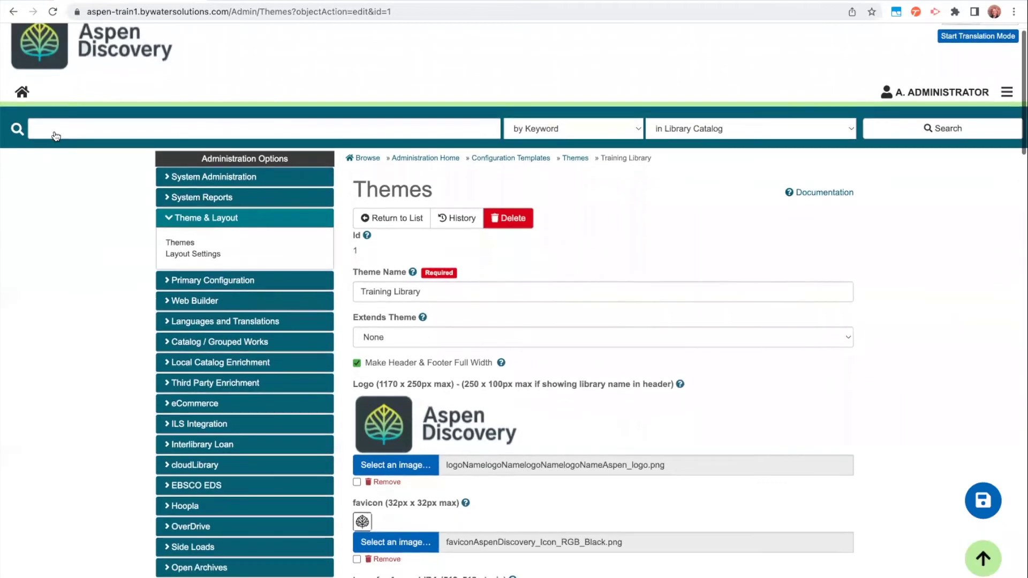
{"action": "left_click", "coordinate": [197, 178]}
{"action": "left_click", "coordinate": [197, 178]}
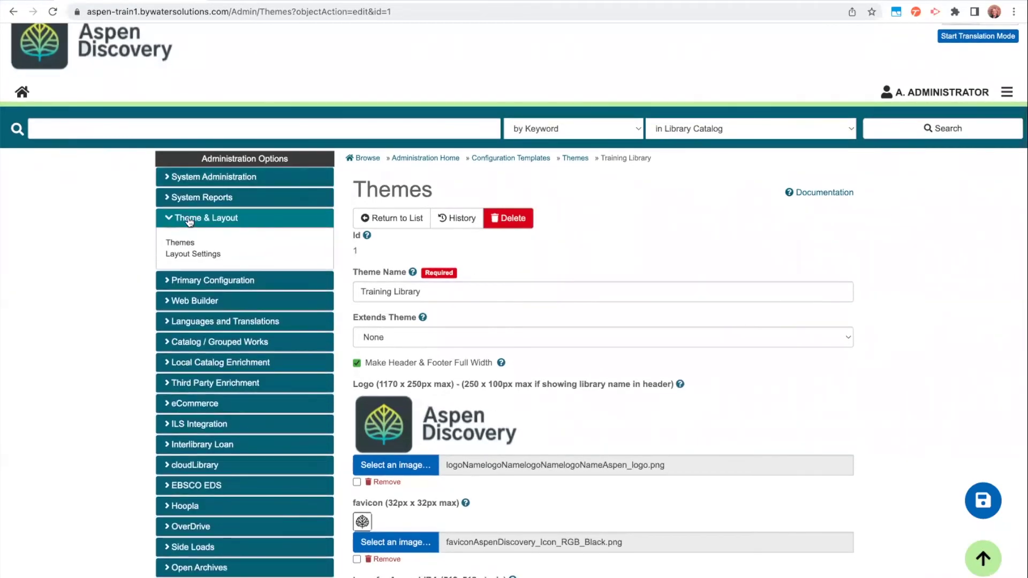
{"action": "left_click", "coordinate": [188, 219]}
{"action": "left_click", "coordinate": [188, 220]}
{"action": "scroll", "coordinate": [181, 290], "scroll_direction": "down", "scroll_amount": 2}
{"action": "scroll", "coordinate": [182, 295], "scroll_direction": "down", "scroll_amount": 15}
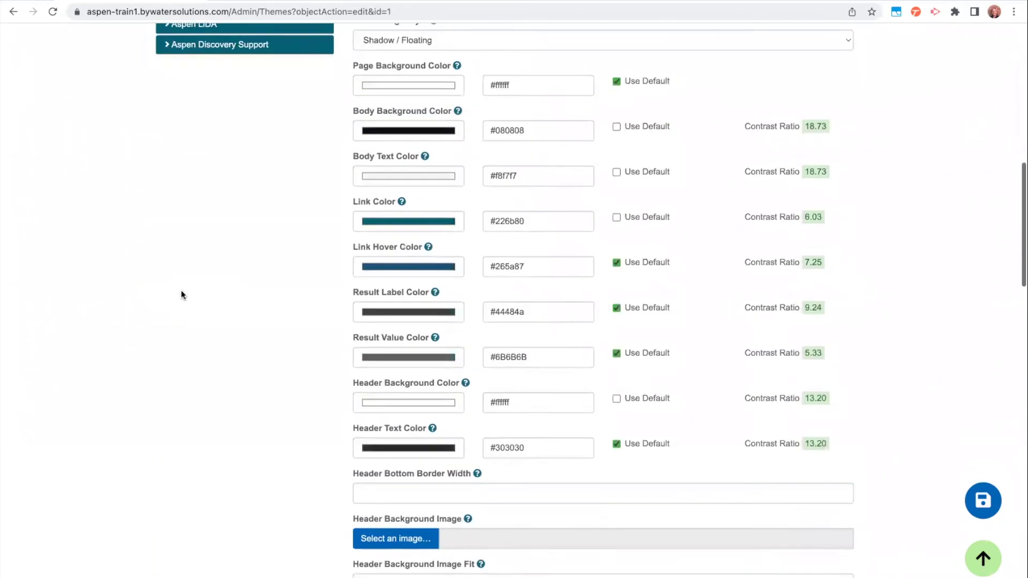
{"action": "scroll", "coordinate": [181, 295], "scroll_direction": "down", "scroll_amount": 12}
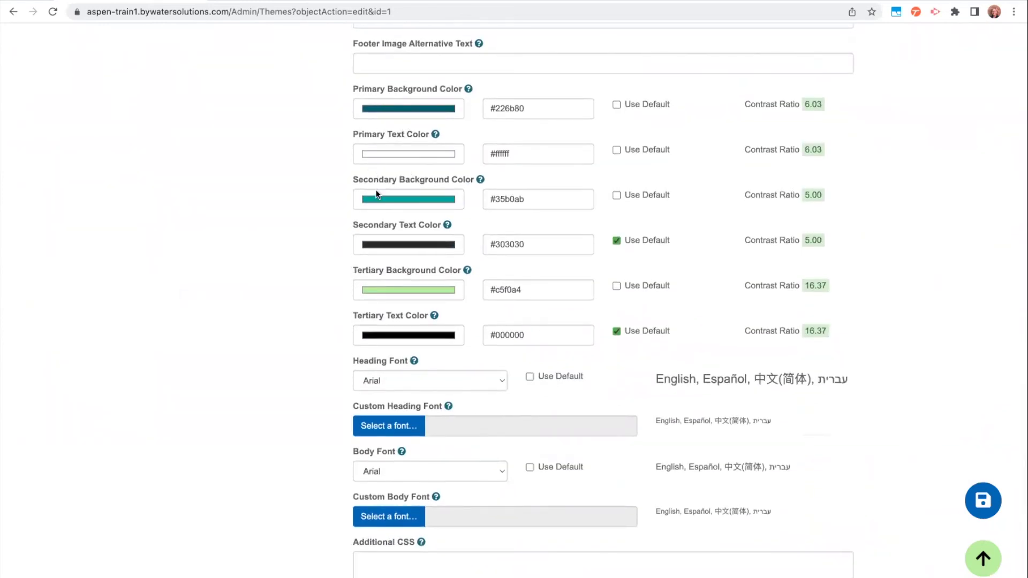
{"action": "scroll", "coordinate": [322, 283], "scroll_direction": "down", "scroll_amount": 1}
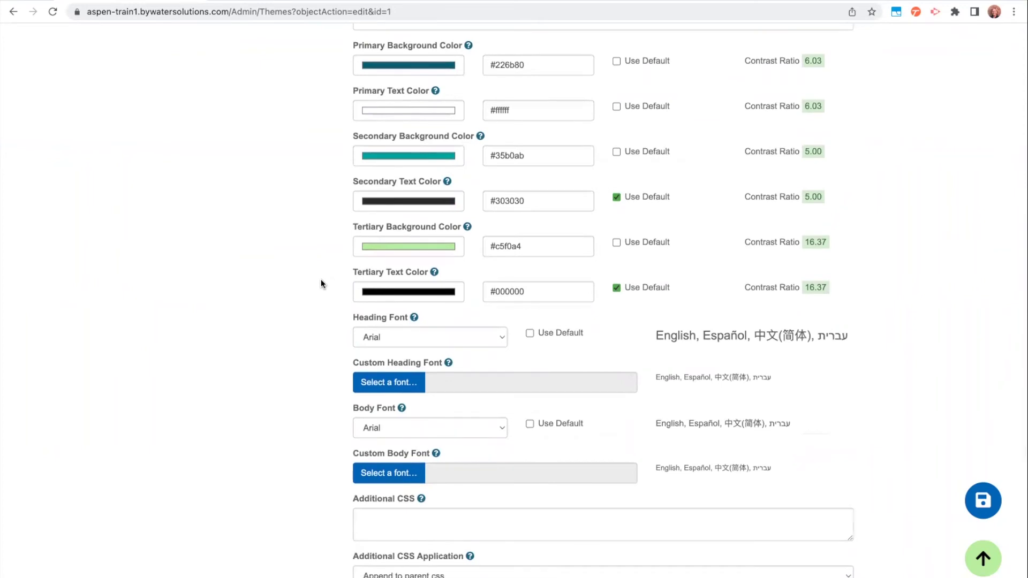
{"action": "scroll", "coordinate": [321, 283], "scroll_direction": "down", "scroll_amount": 5}
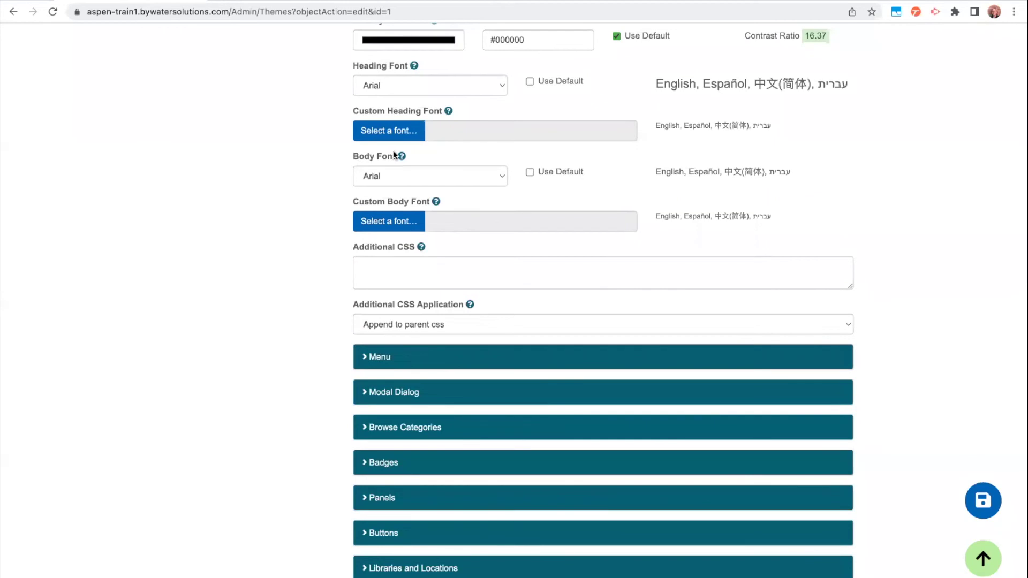
Change the Heading Font from Arial to Lato, leaving the body font as Arial
{"action": "left_click", "coordinate": [400, 86]}
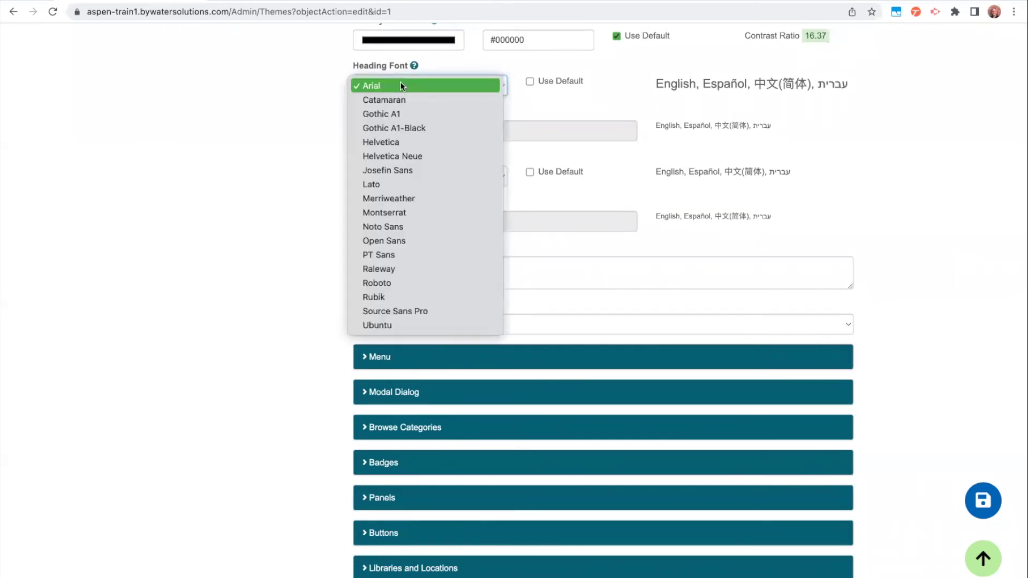
{"action": "left_click", "coordinate": [377, 185]}
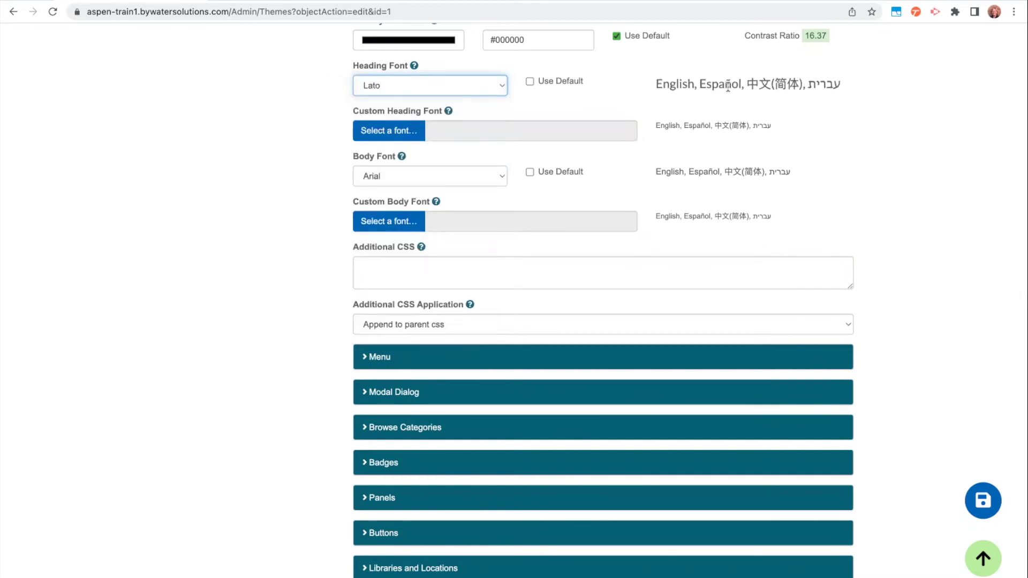
{"action": "scroll", "coordinate": [475, 105], "scroll_direction": "down", "scroll_amount": 1}
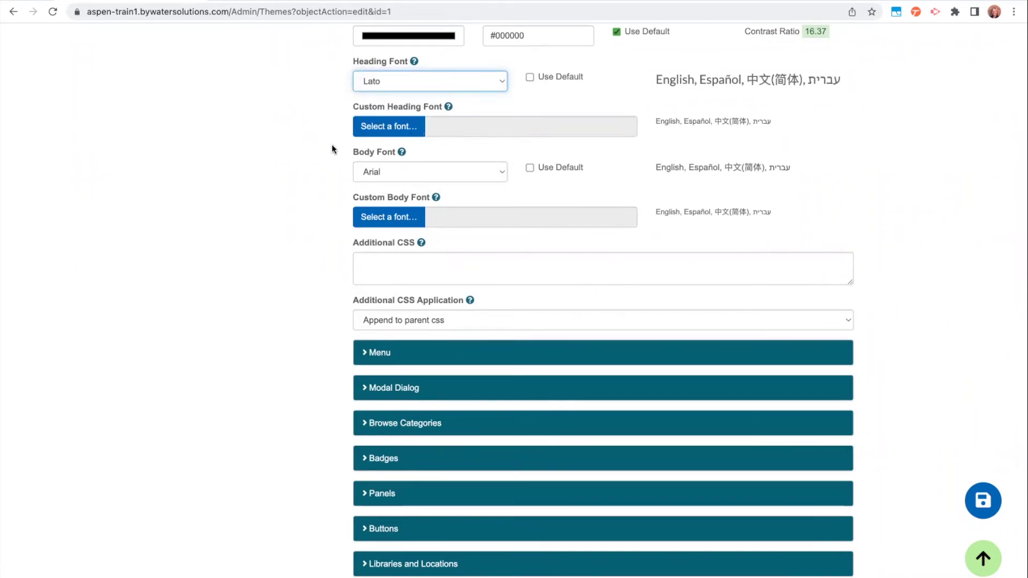
Drag the Additional CSS textarea's resize handle down to enlarge the box
{"action": "scroll", "coordinate": [852, 211], "scroll_direction": "down", "scroll_amount": 2}
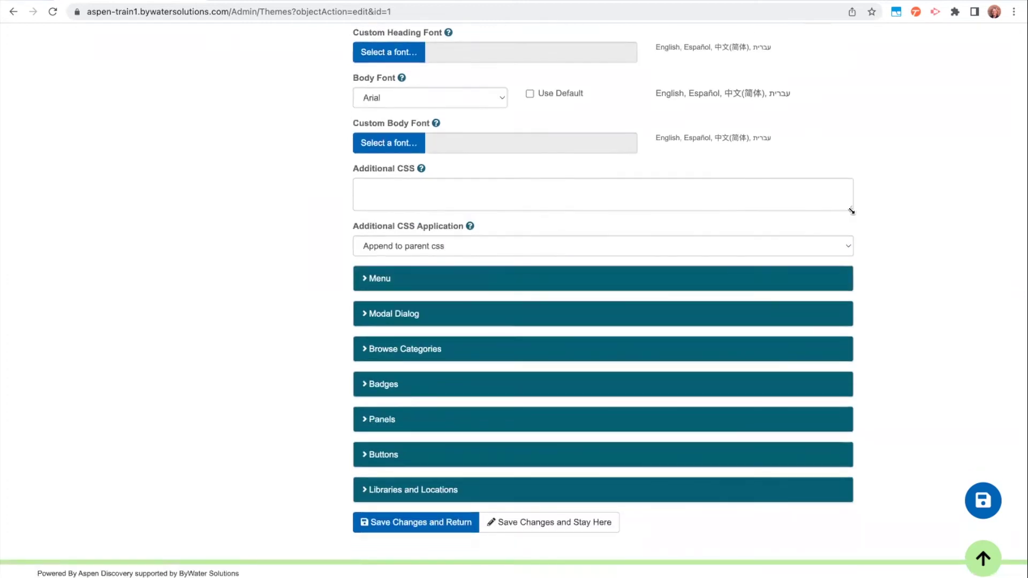
{"action": "left_click_drag", "start_coordinate": [852, 211], "coordinate": [858, 361]}
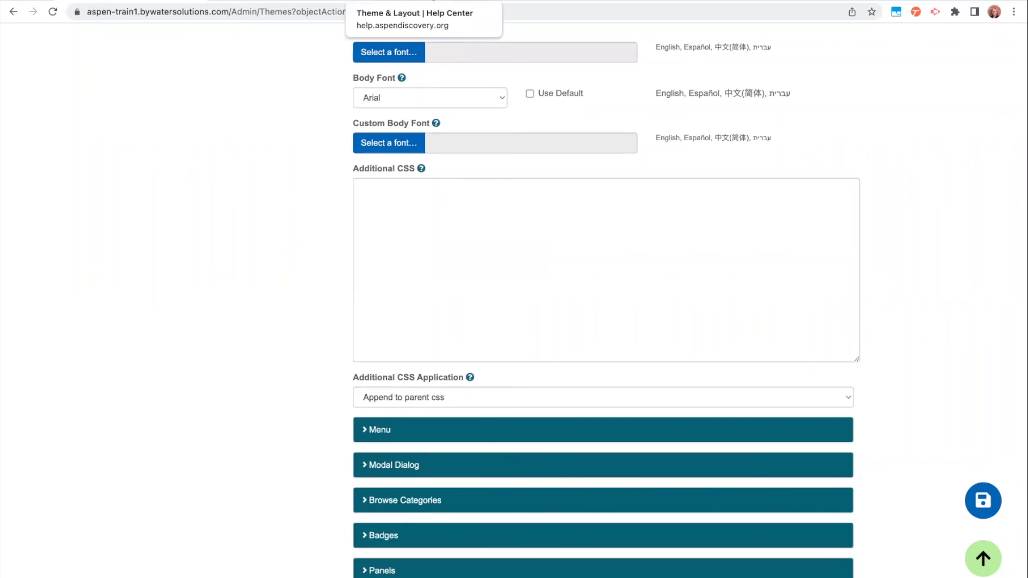
Open the Theme & Layout article from the Help Center's admin help topics
{"action": "left_click", "coordinate": [423, 1]}
{"action": "scroll", "coordinate": [148, 131], "scroll_direction": "down", "scroll_amount": 1}
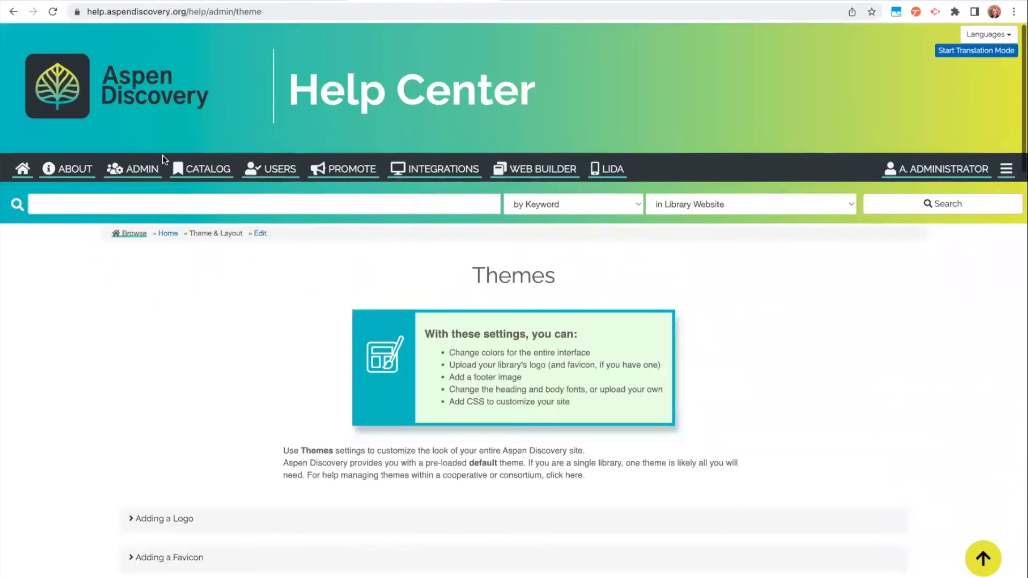
{"action": "left_click", "coordinate": [148, 127]}
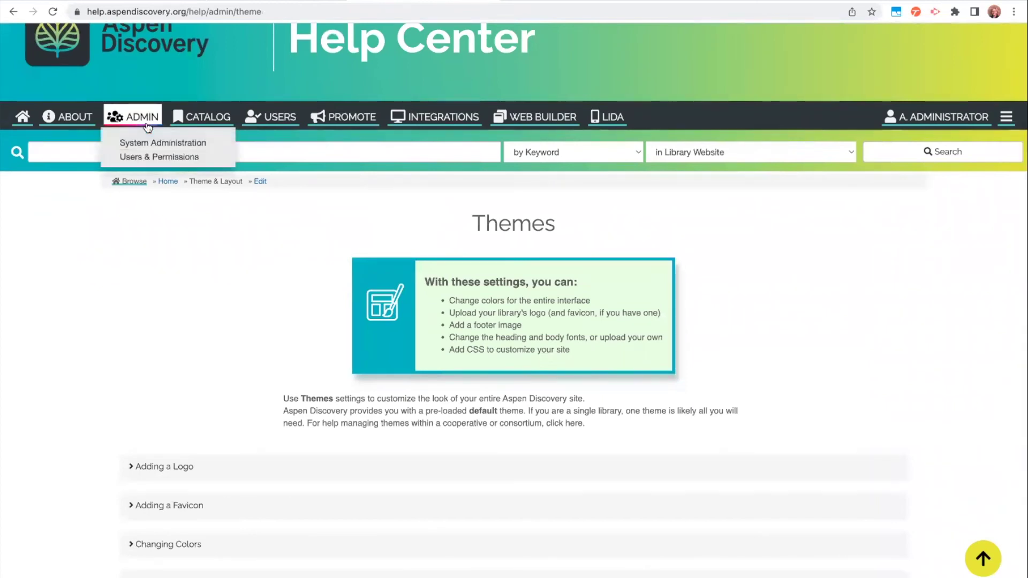
{"action": "left_click", "coordinate": [138, 185]}
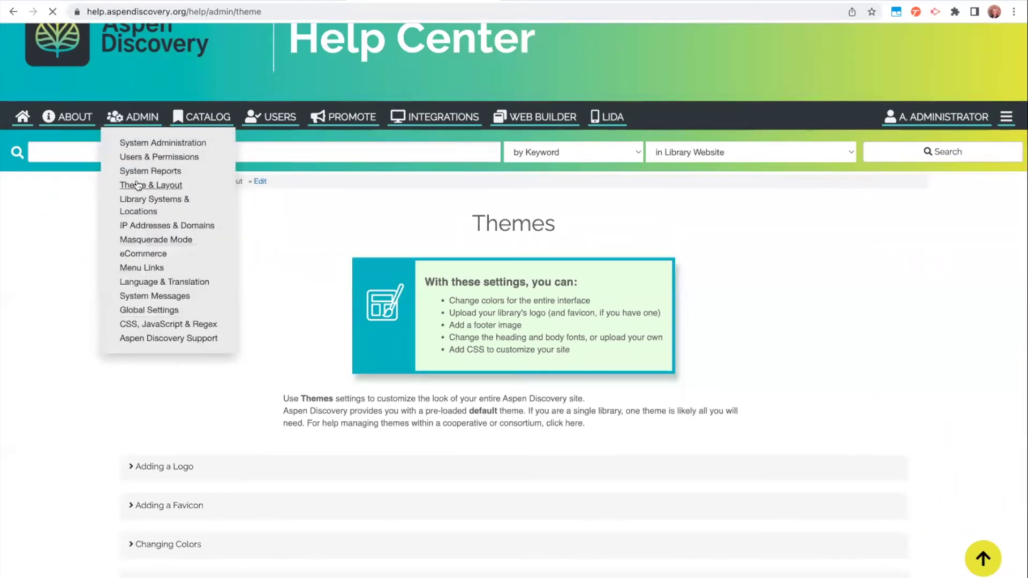
{"action": "scroll", "coordinate": [150, 346], "scroll_direction": "down", "scroll_amount": 12}
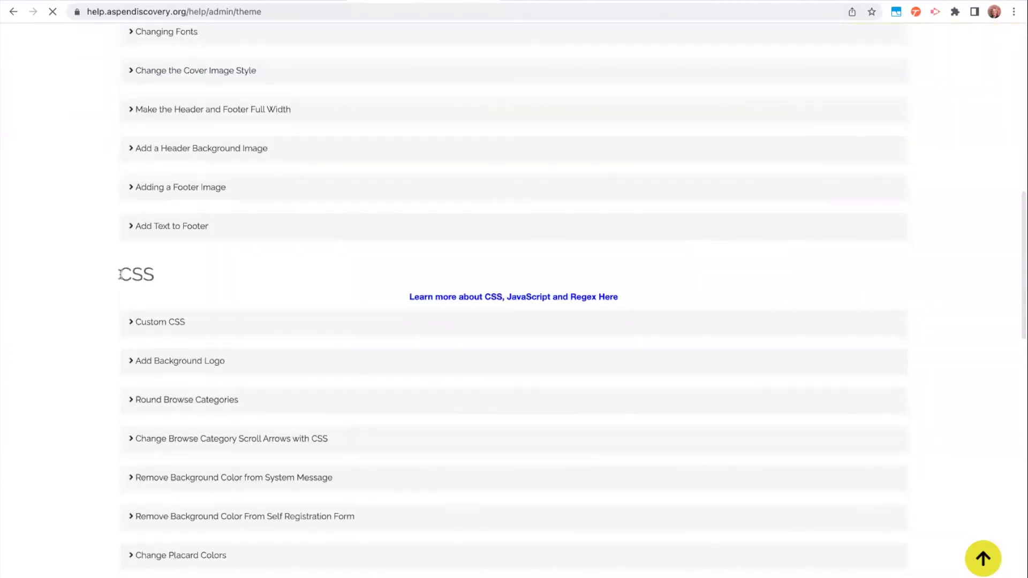
{"action": "scroll", "coordinate": [195, 289], "scroll_direction": "down", "scroll_amount": 3}
{"action": "scroll", "coordinate": [169, 284], "scroll_direction": "down", "scroll_amount": 2}
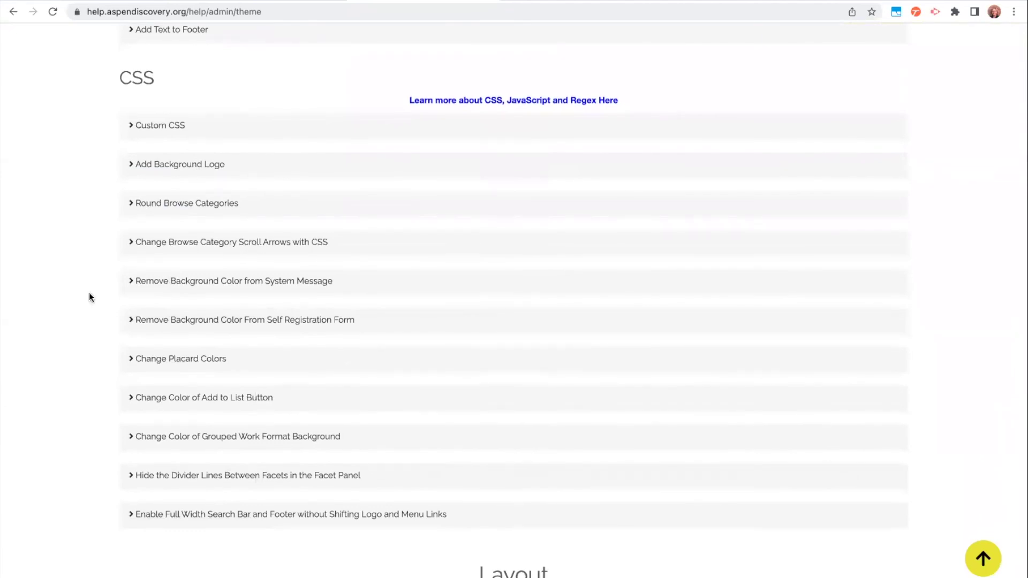
{"action": "scroll", "coordinate": [89, 293], "scroll_direction": "down", "scroll_amount": 1}
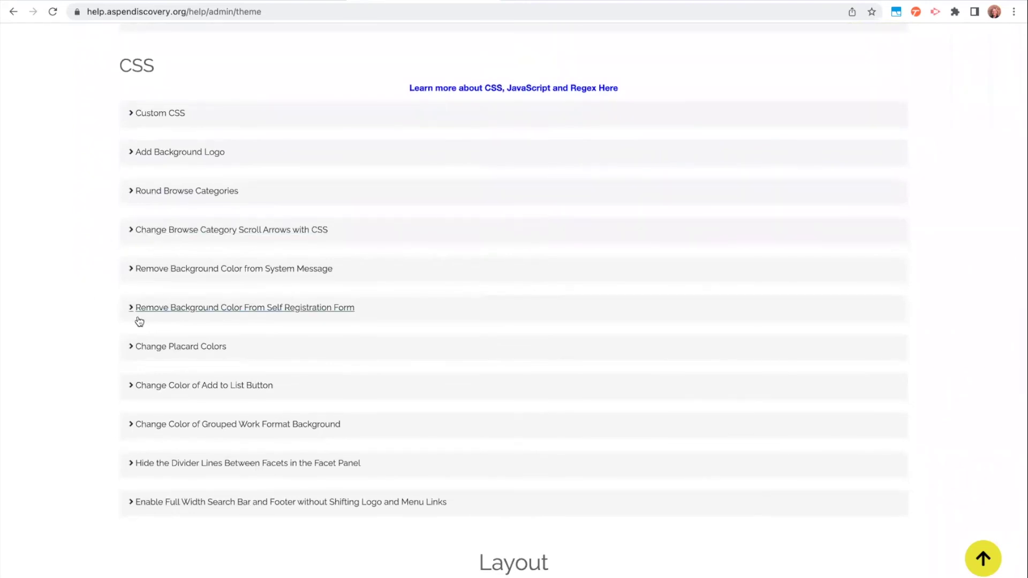
{"action": "scroll", "coordinate": [138, 321], "scroll_direction": "down", "scroll_amount": 1}
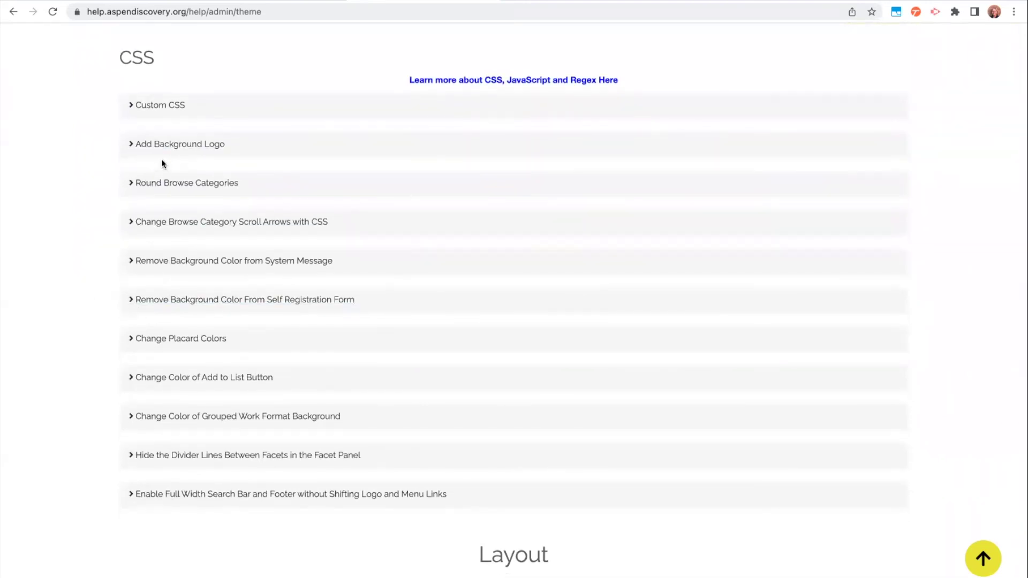
Expand Add Background Logo to show the Repeating Background Image CSS code
{"action": "left_click", "coordinate": [187, 146]}
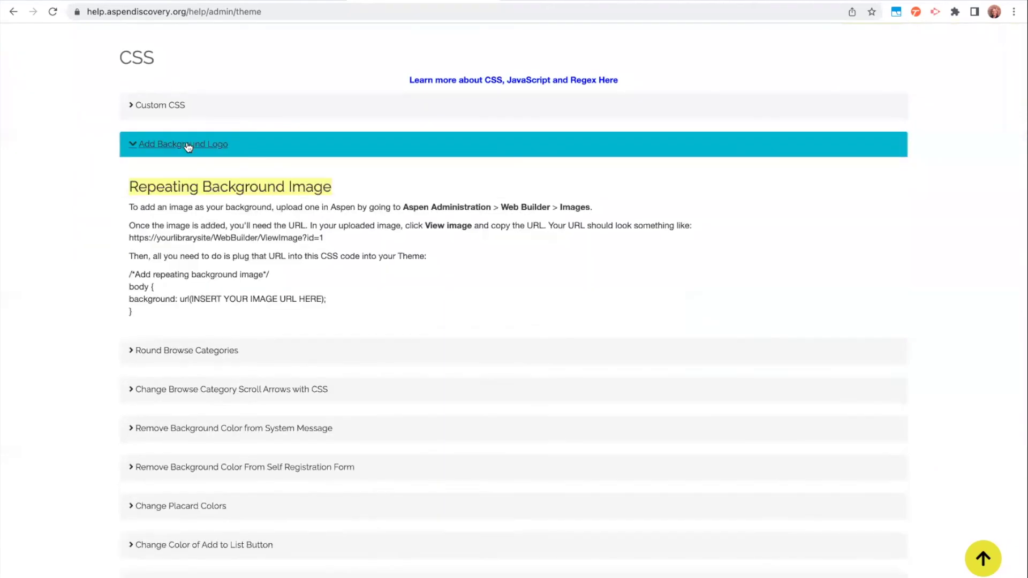
{"action": "scroll", "coordinate": [186, 144], "scroll_direction": "down", "scroll_amount": 3}
{"action": "scroll", "coordinate": [187, 144], "scroll_direction": "down", "scroll_amount": 3}
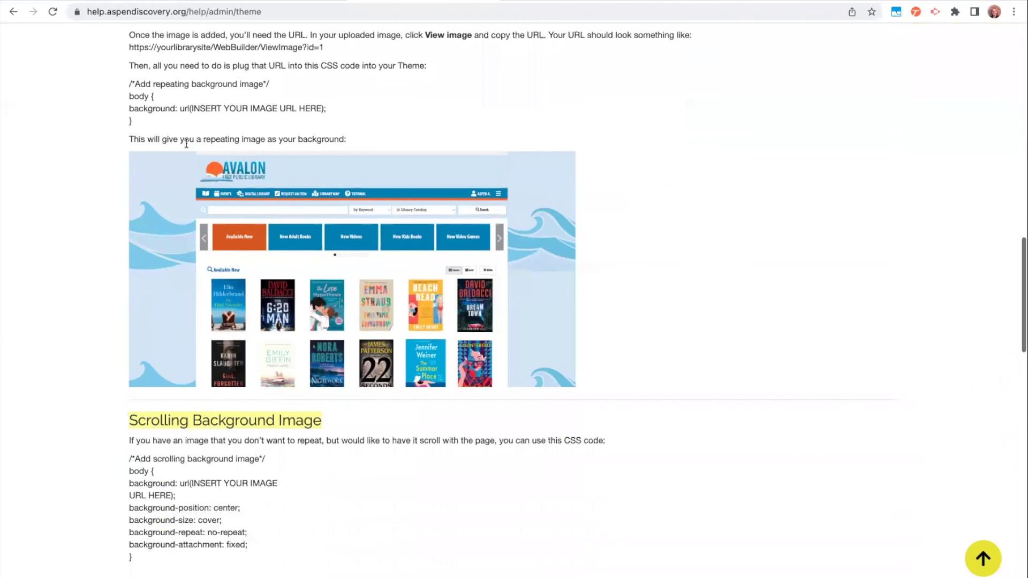
{"action": "scroll", "coordinate": [186, 142], "scroll_direction": "up", "scroll_amount": 4}
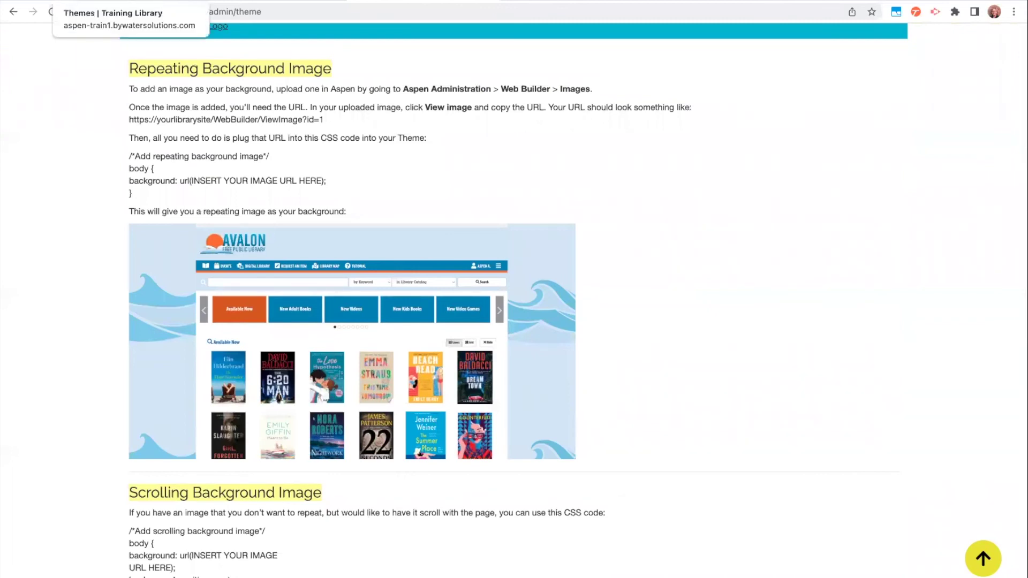
Review the theme's Browse Categories colour fields, then view the catalog home page
{"action": "left_click", "coordinate": [131, 1]}
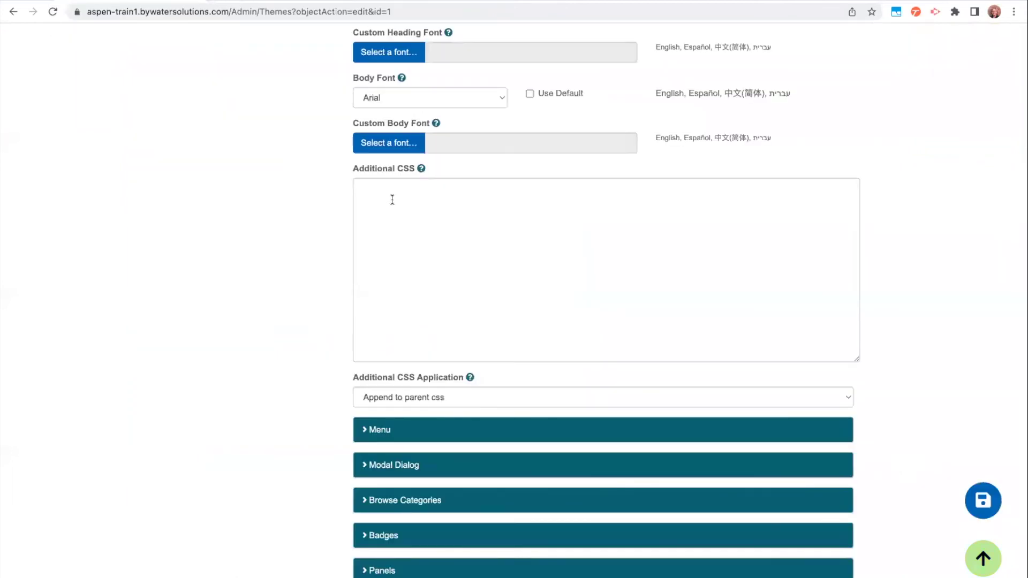
{"action": "scroll", "coordinate": [398, 240], "scroll_direction": "down", "scroll_amount": 4}
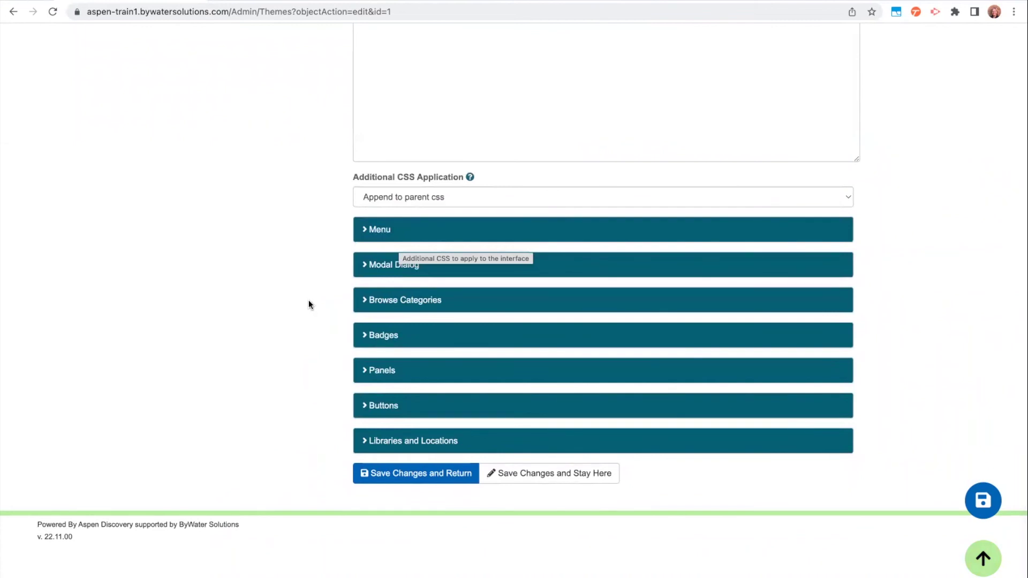
{"action": "left_click", "coordinate": [395, 301]}
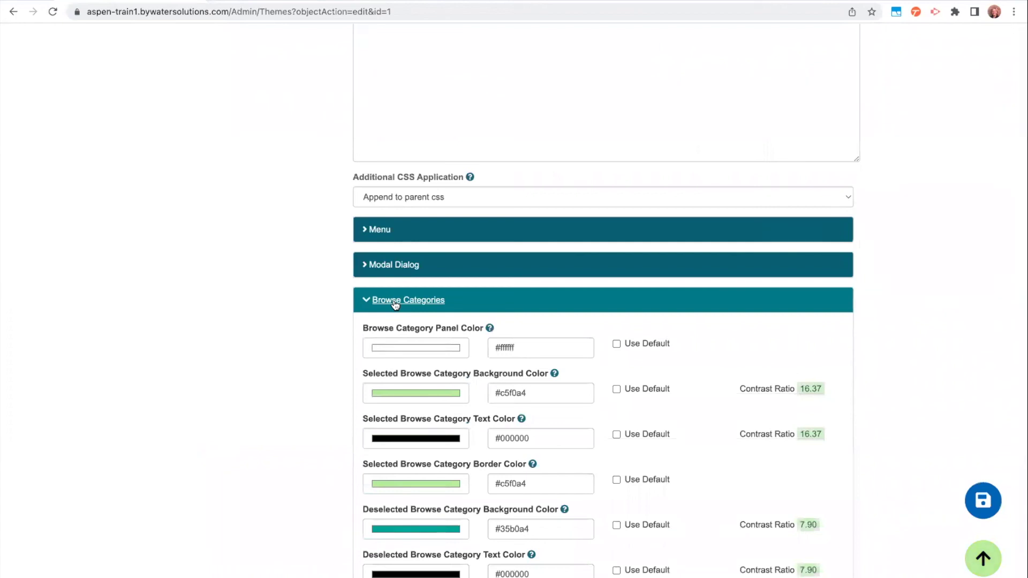
{"action": "scroll", "coordinate": [395, 304], "scroll_direction": "down", "scroll_amount": 5}
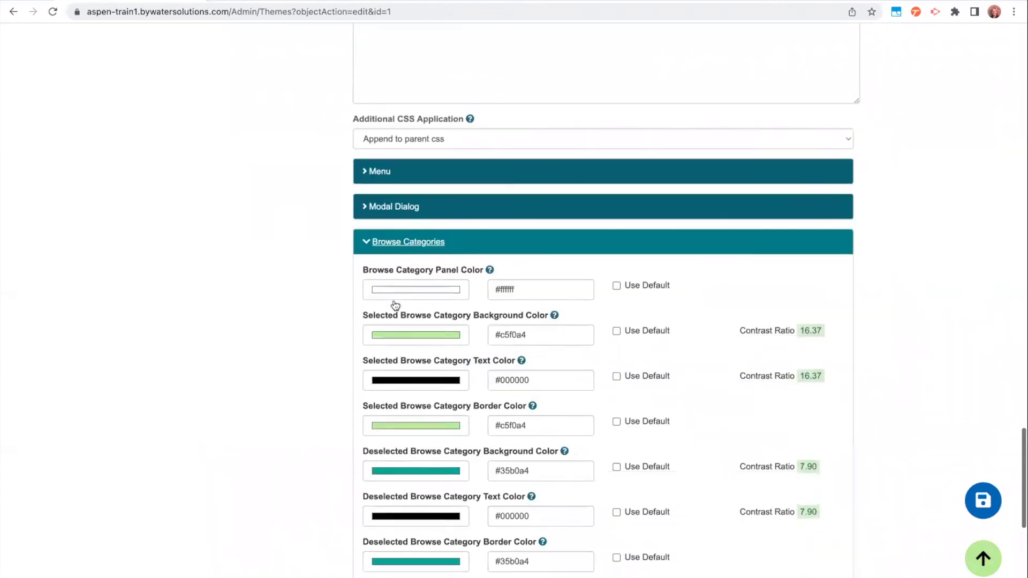
{"action": "scroll", "coordinate": [395, 305], "scroll_direction": "down", "scroll_amount": 3}
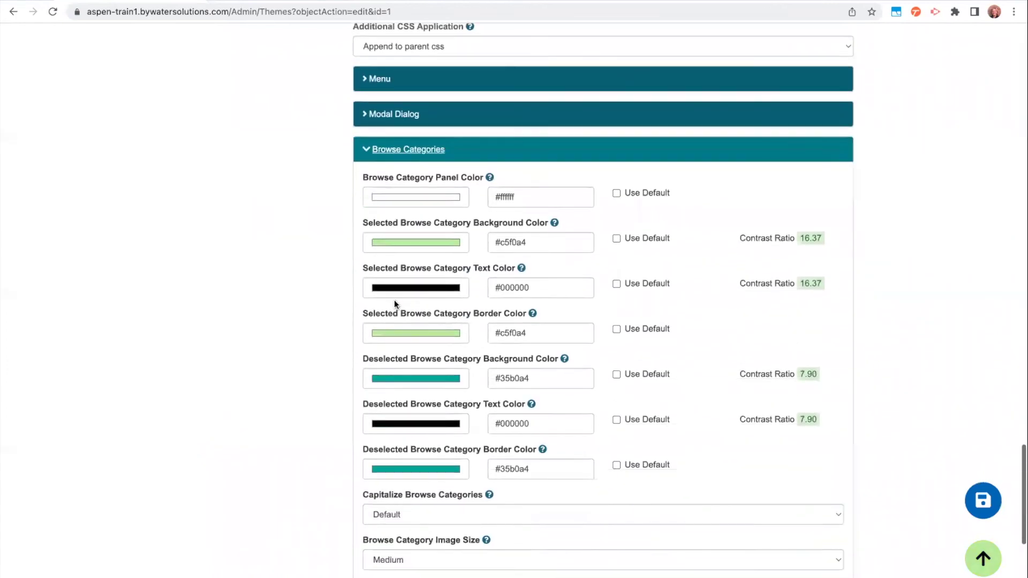
{"action": "scroll", "coordinate": [394, 300], "scroll_direction": "down", "scroll_amount": 2}
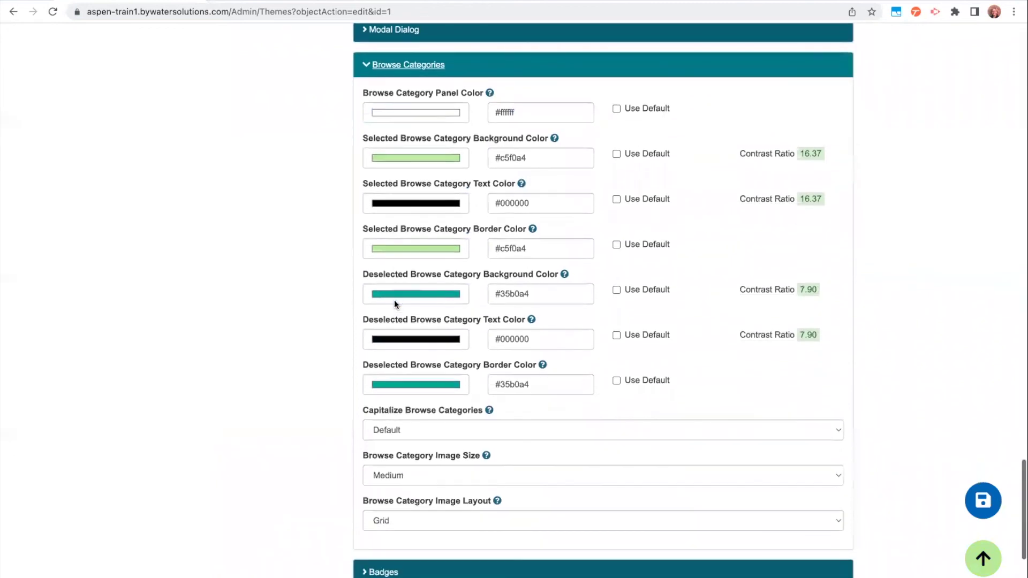
{"action": "left_click", "coordinate": [284, 0]}
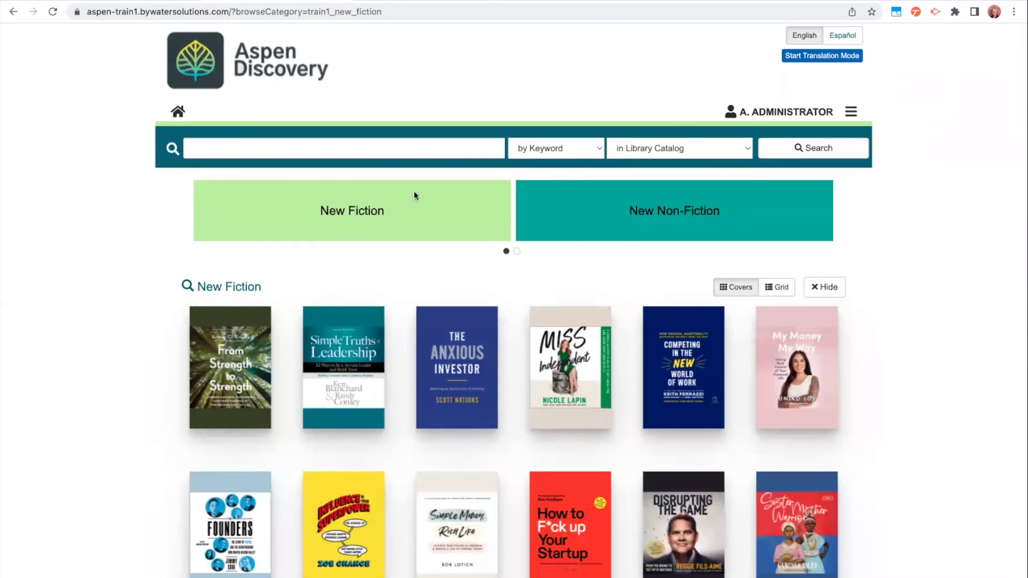
Toggle between the New Non-Fiction and New Fiction tiles to compare selected and deselected colours
{"action": "left_click", "coordinate": [679, 214]}
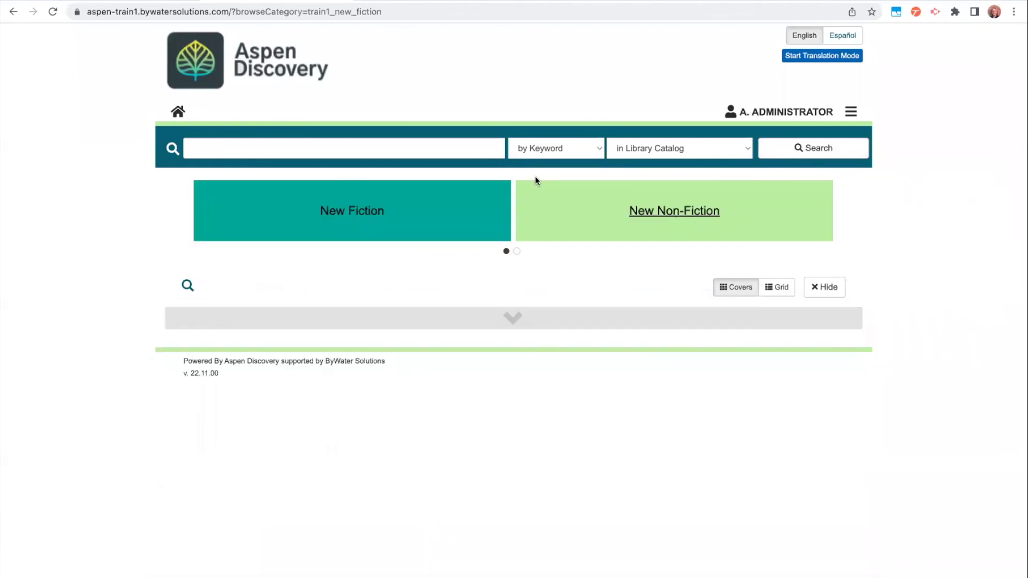
{"action": "left_click", "coordinate": [327, 213]}
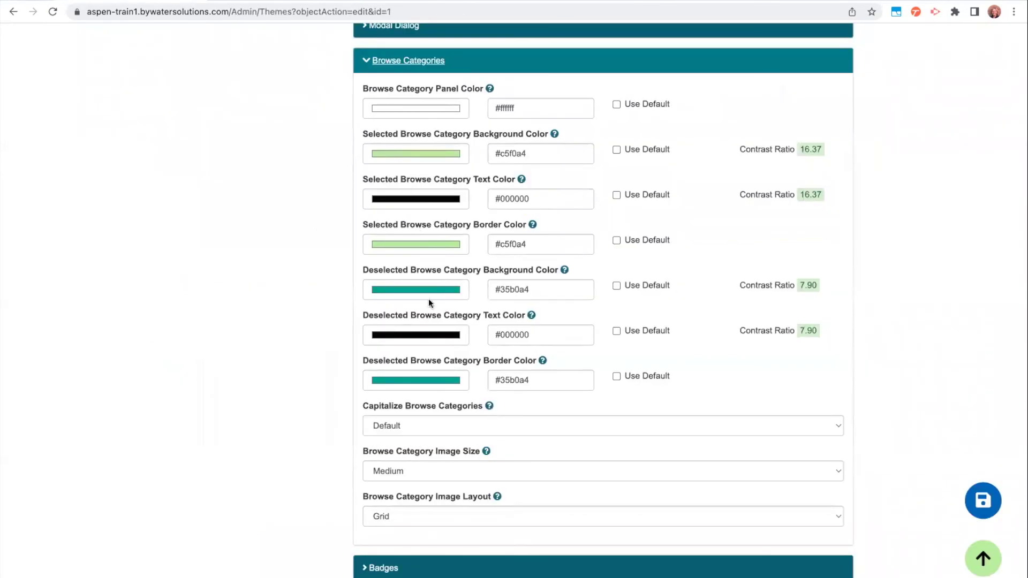
{"action": "scroll", "coordinate": [442, 381], "scroll_direction": "down", "scroll_amount": 3}
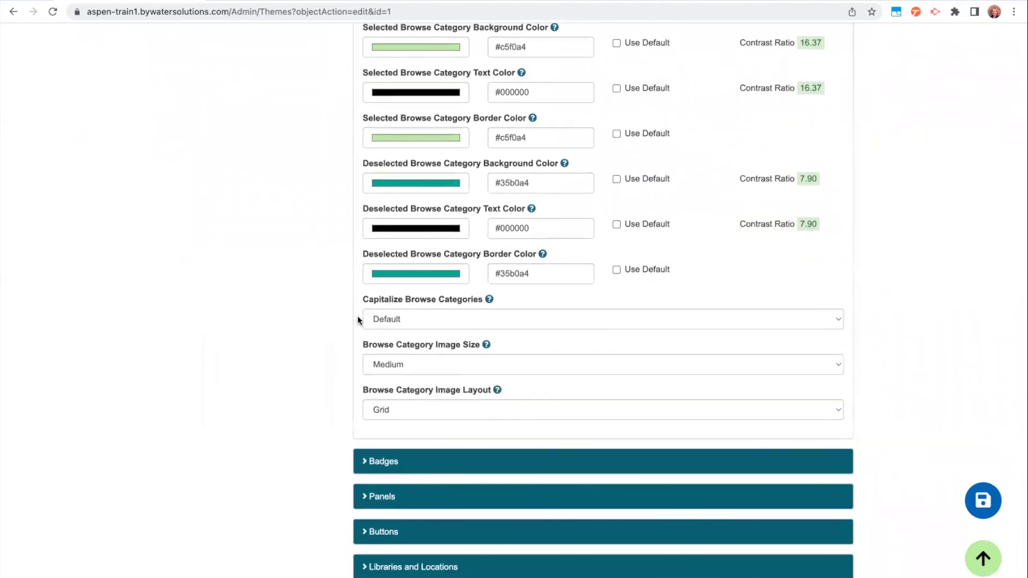
{"action": "scroll", "coordinate": [357, 316], "scroll_direction": "down", "scroll_amount": 1}
{"action": "scroll", "coordinate": [358, 316], "scroll_direction": "down", "scroll_amount": 1}
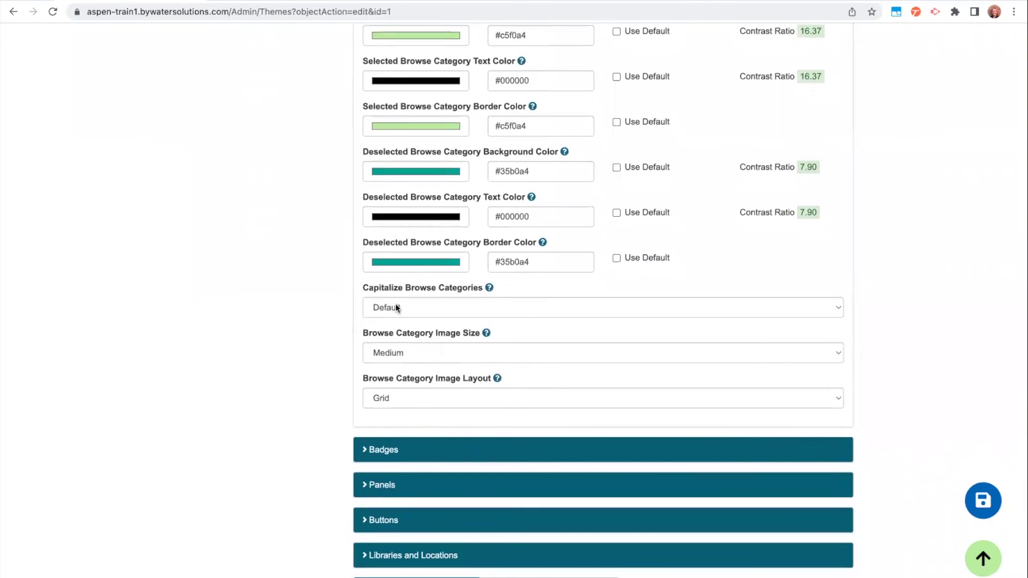
{"action": "left_click", "coordinate": [395, 303]}
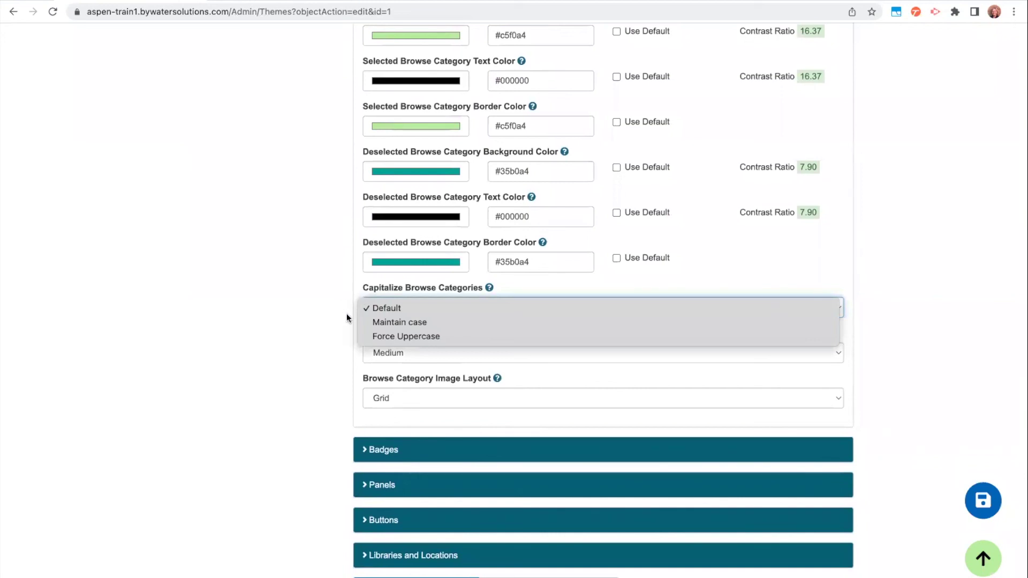
{"action": "left_click", "coordinate": [339, 287]}
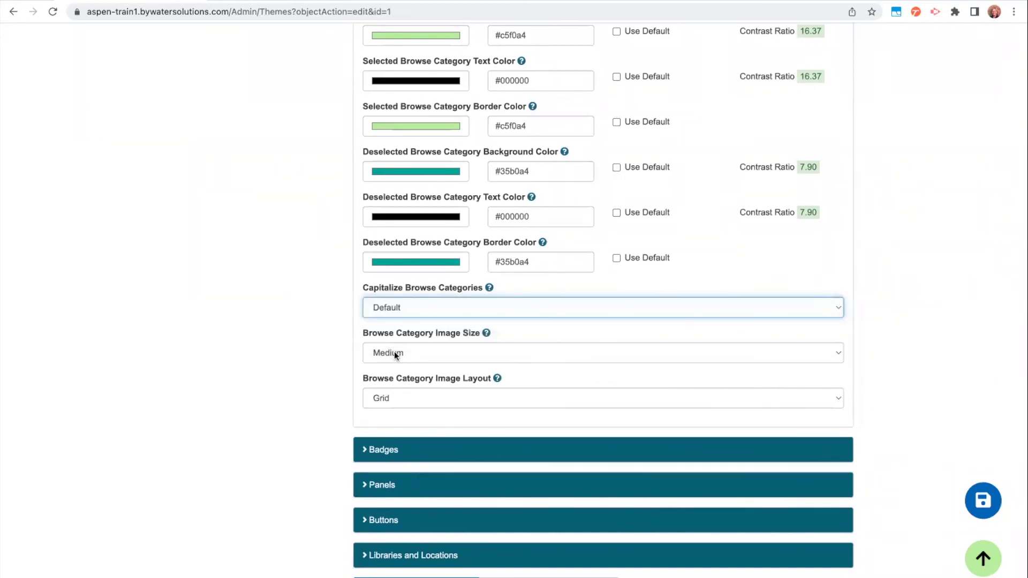
{"action": "left_click", "coordinate": [394, 351]}
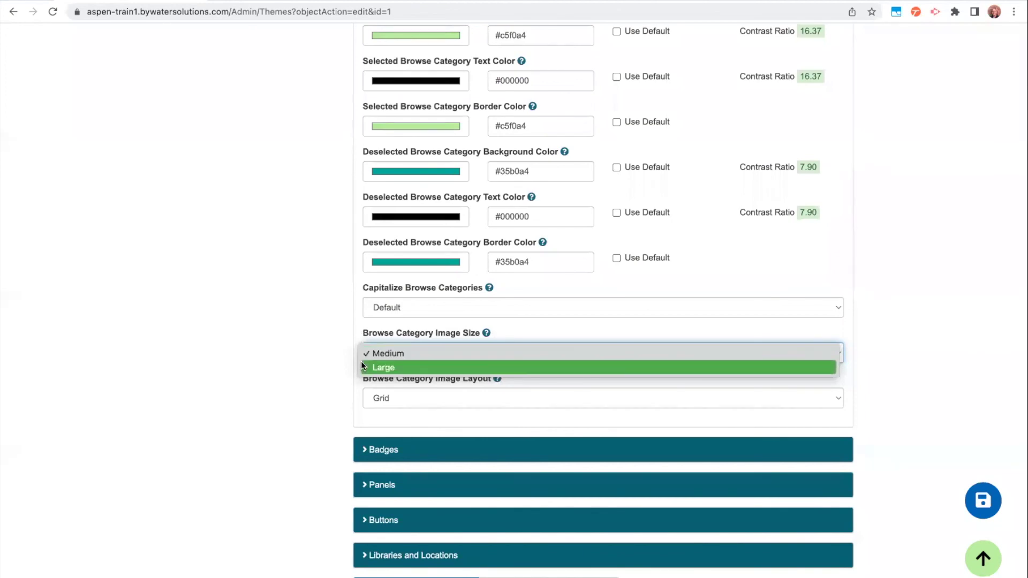
{"action": "left_click", "coordinate": [336, 340]}
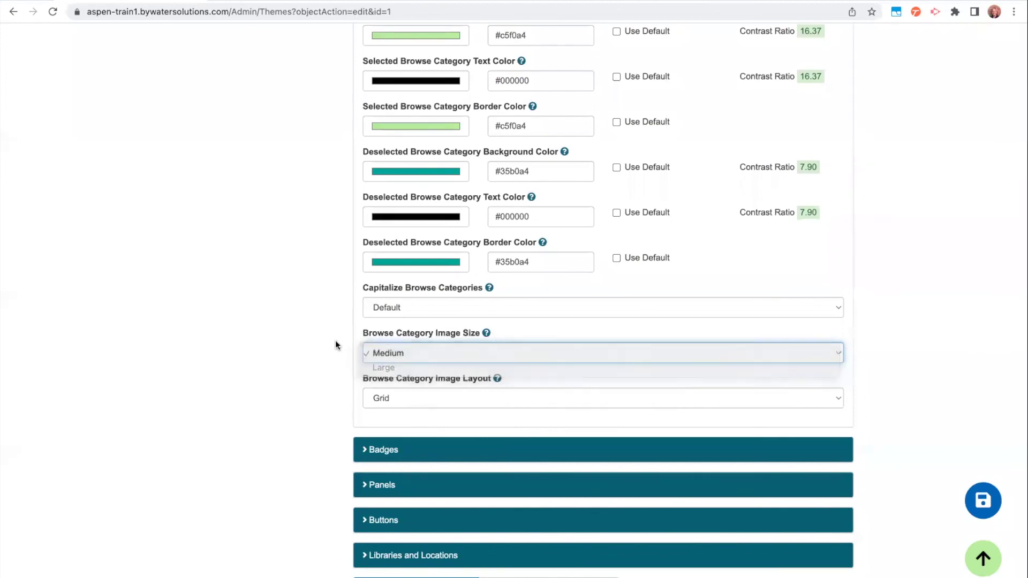
{"action": "left_click", "coordinate": [384, 397]}
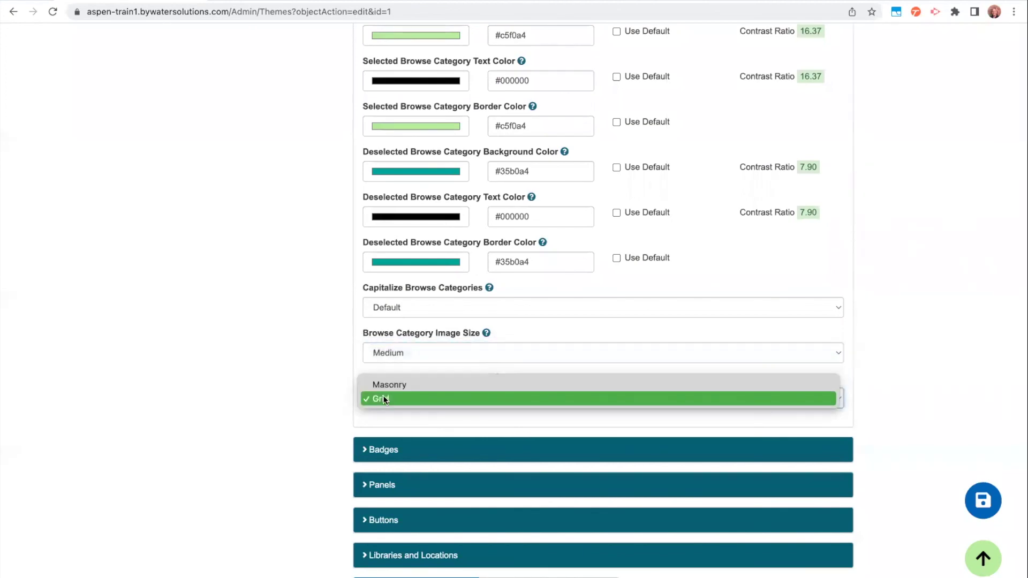
{"action": "left_click", "coordinate": [339, 384]}
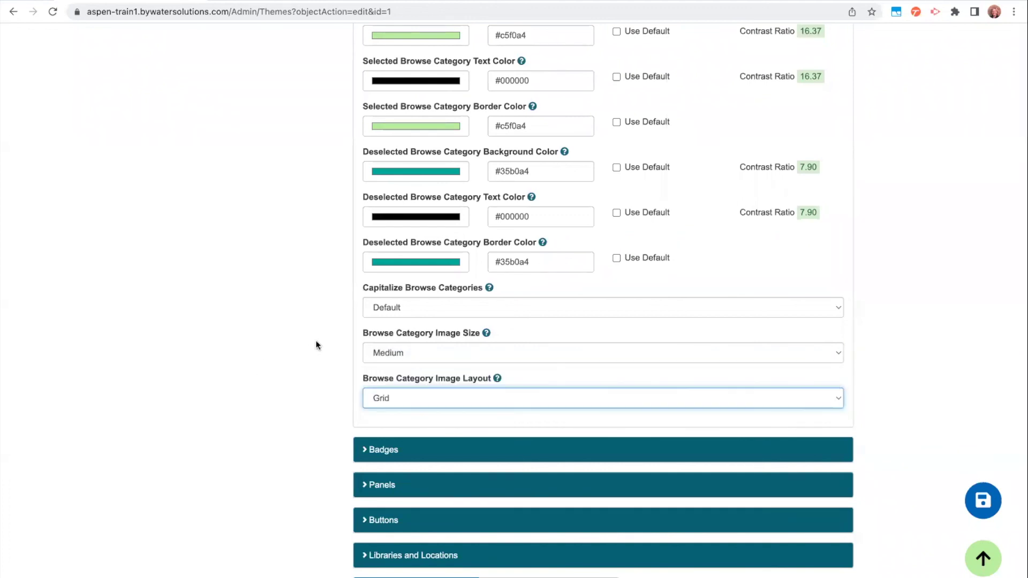
{"action": "left_click", "coordinate": [394, 352]}
{"action": "left_click", "coordinate": [394, 352]}
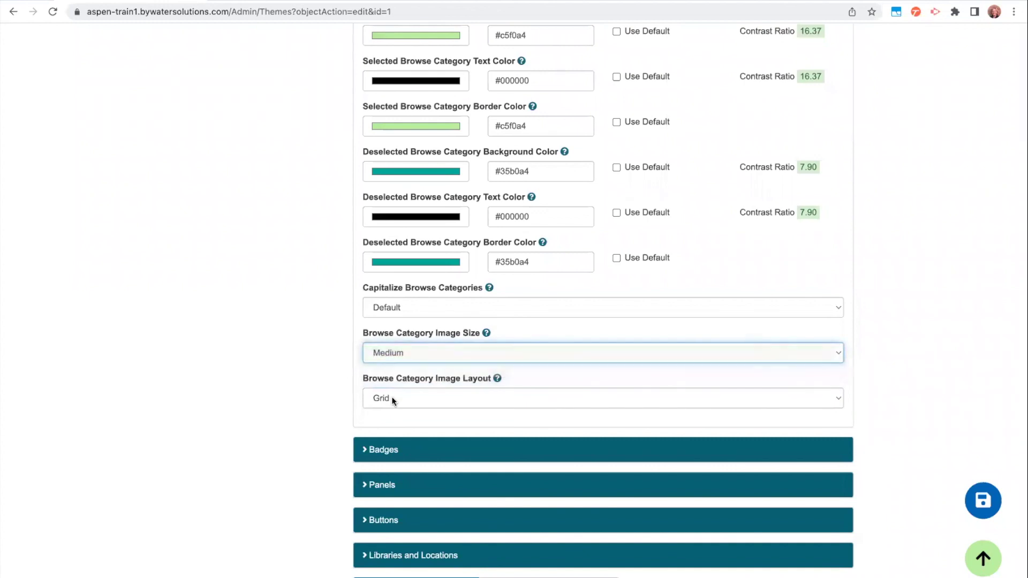
{"action": "left_click", "coordinate": [391, 396]}
{"action": "left_click", "coordinate": [387, 397]}
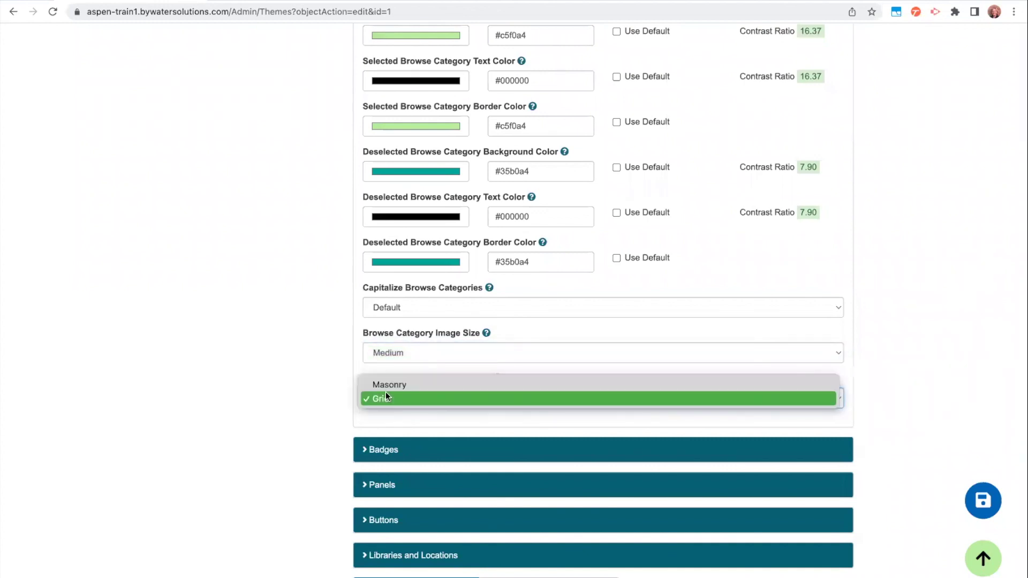
{"action": "left_click", "coordinate": [341, 396]}
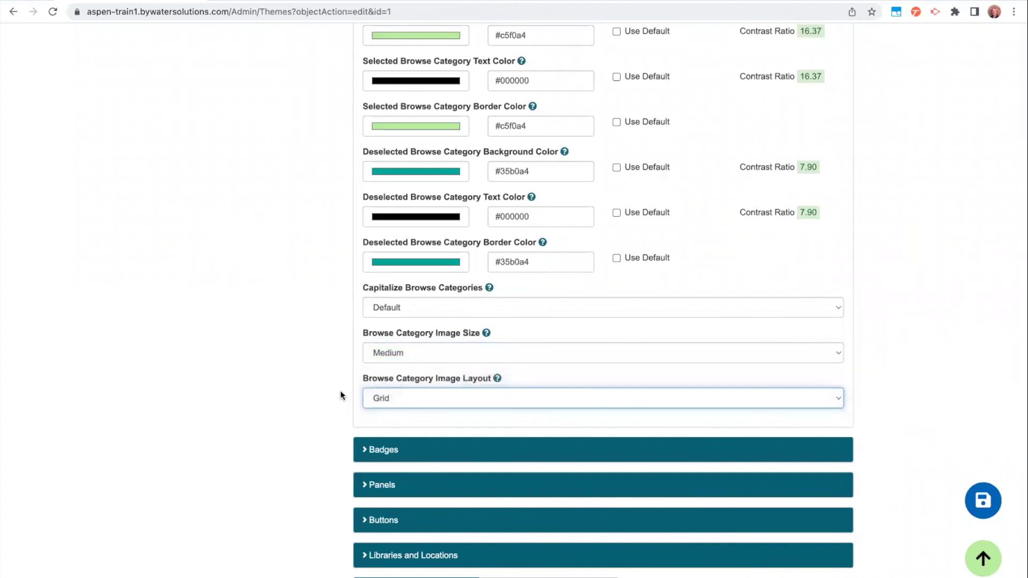
{"action": "scroll", "coordinate": [341, 396], "scroll_direction": "down", "scroll_amount": 2}
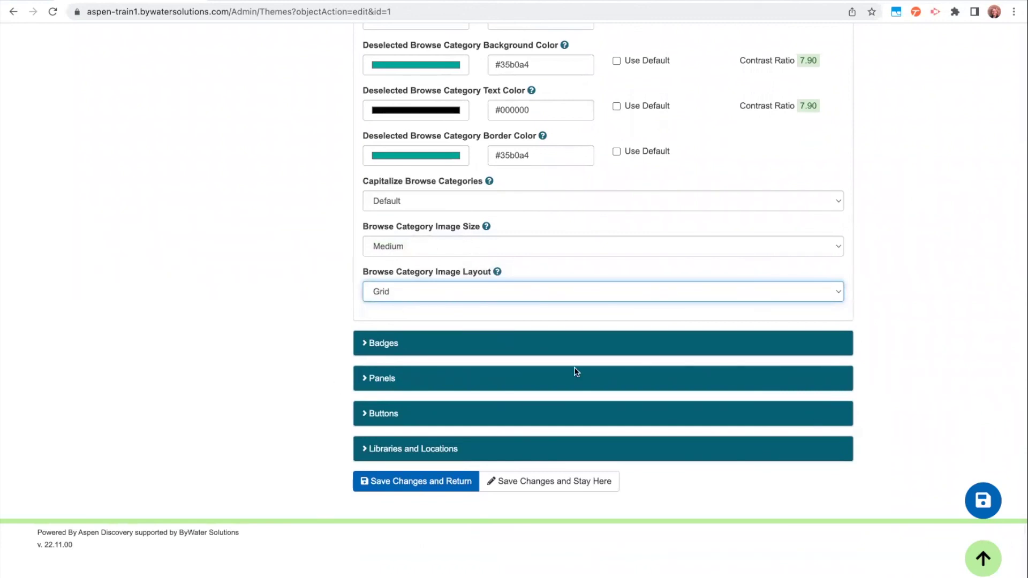
Expand Libraries and Locations showing Training Library and its branches checked, then return to the form top
{"action": "left_click", "coordinate": [440, 449]}
{"action": "scroll", "coordinate": [436, 454], "scroll_direction": "down", "scroll_amount": 1}
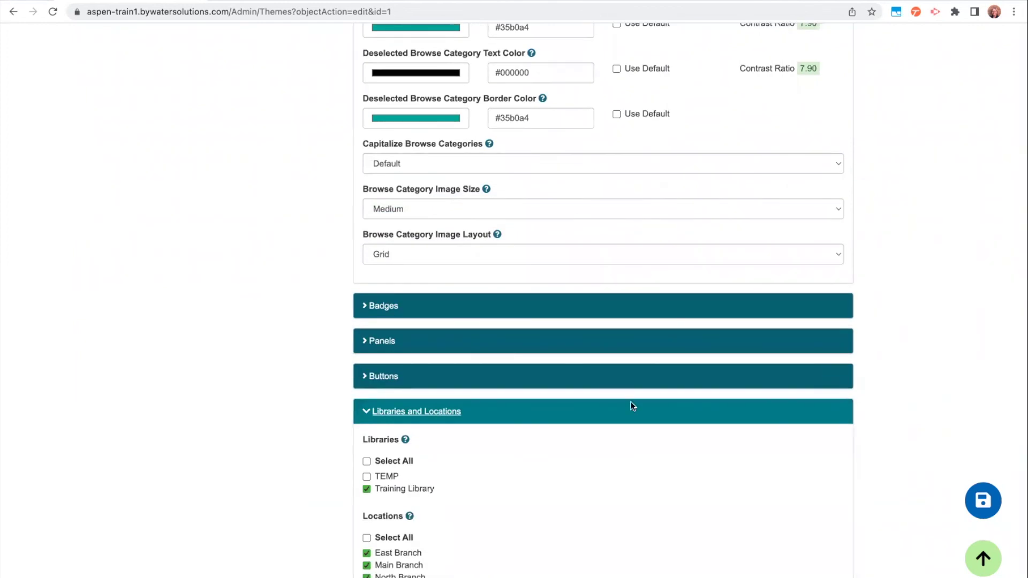
{"action": "scroll", "coordinate": [901, 365], "scroll_direction": "up", "scroll_amount": 15}
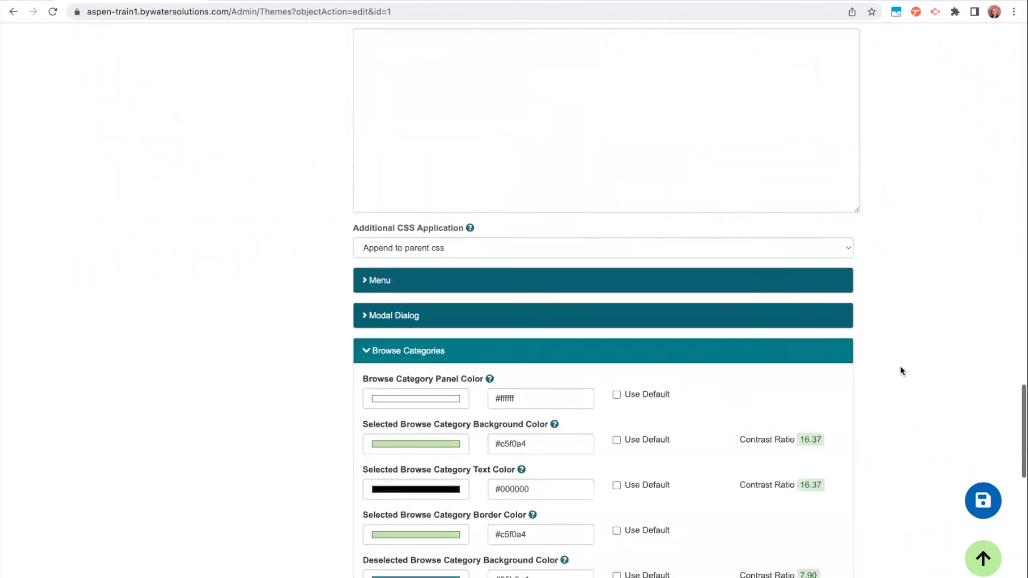
{"action": "scroll", "coordinate": [901, 365], "scroll_direction": "up", "scroll_amount": 10}
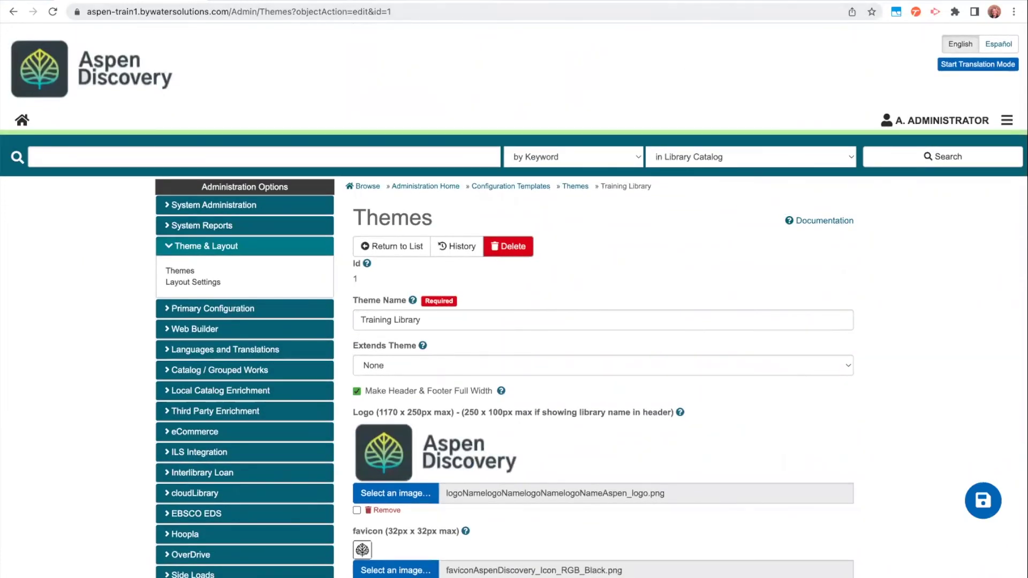
Switch back to the help.aspendiscovery.org theme article at the Repeating Background Image CSS instructions
{"action": "left_click", "coordinate": [207, 1]}
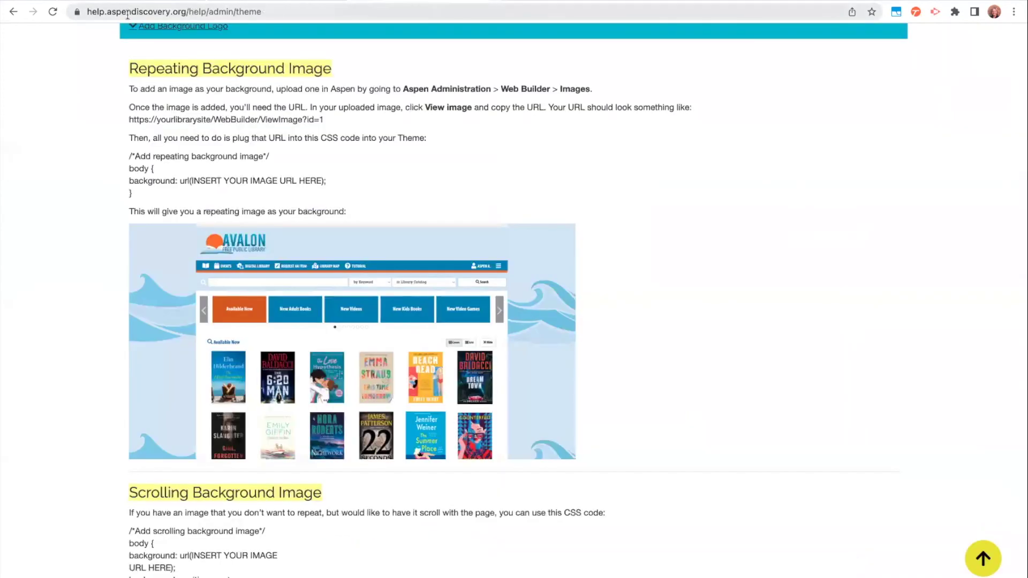